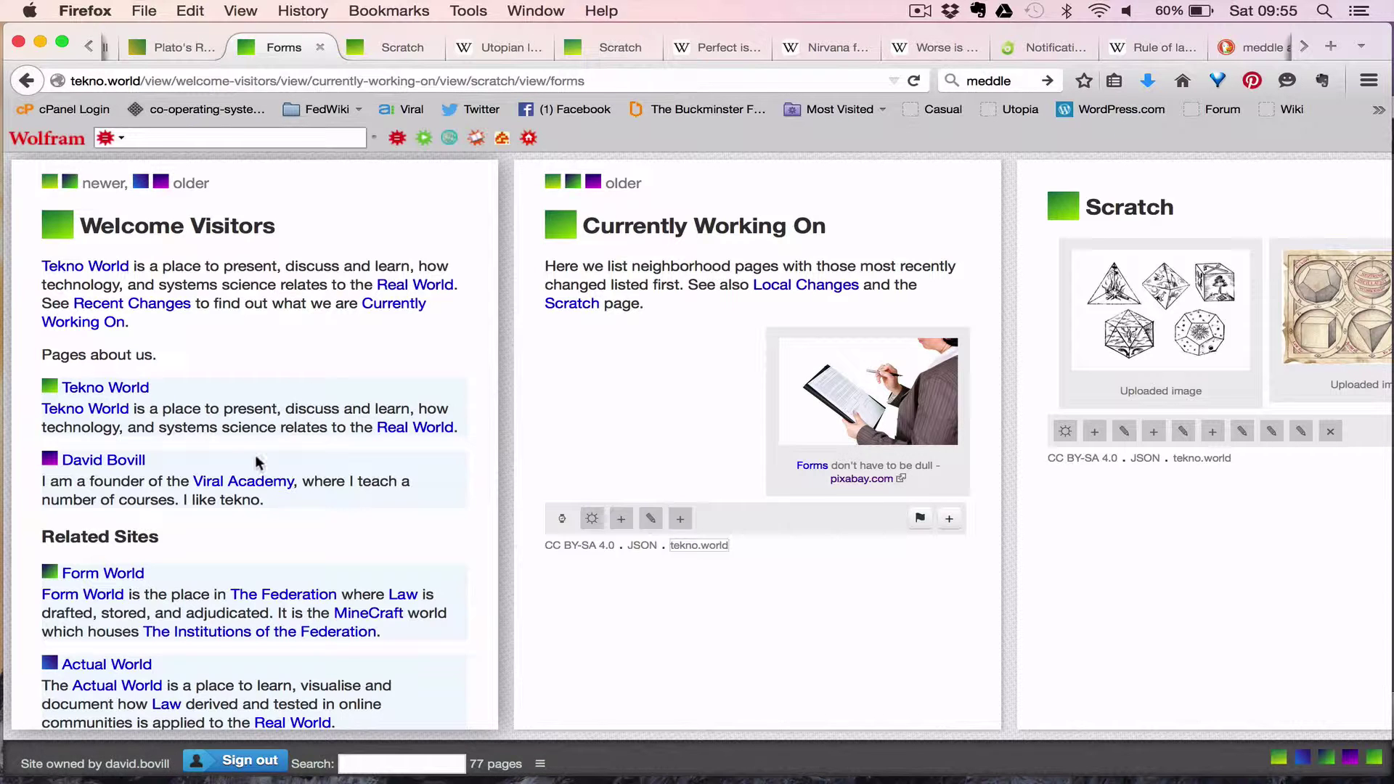
On the Tekno World page, turn "urban dystopia" in the Metropolis paragraph into a wiki link reading "Urban Dystopia"
click(131, 389)
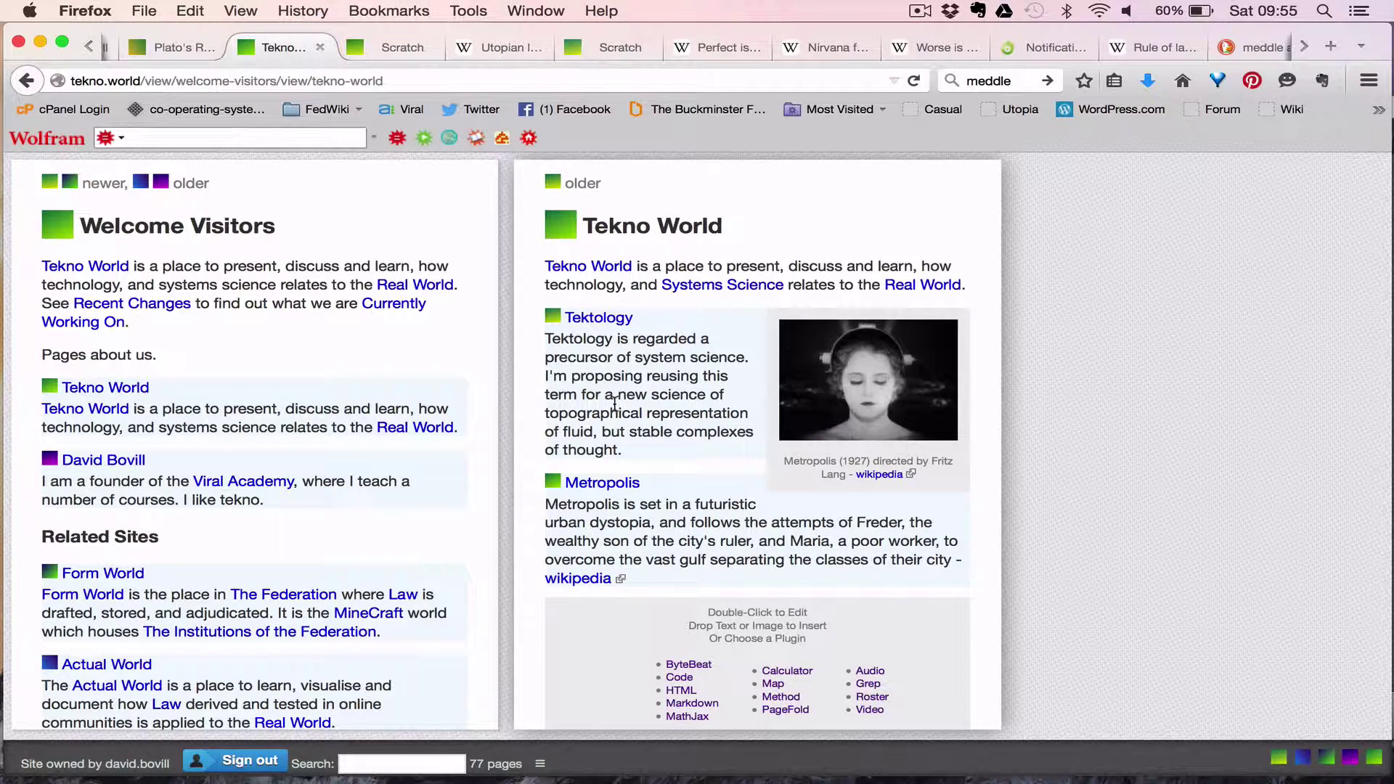
double_click(633, 531)
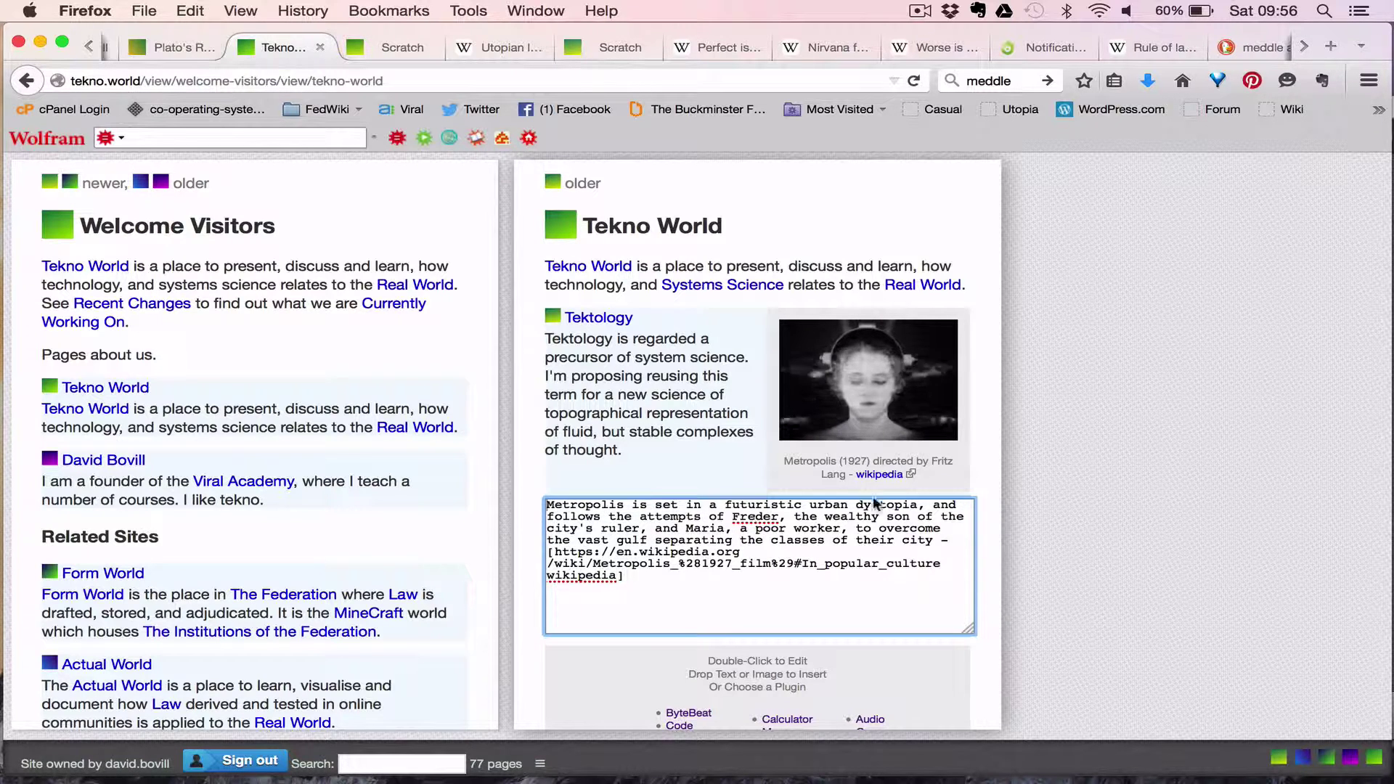
click(814, 506)
text([[U)
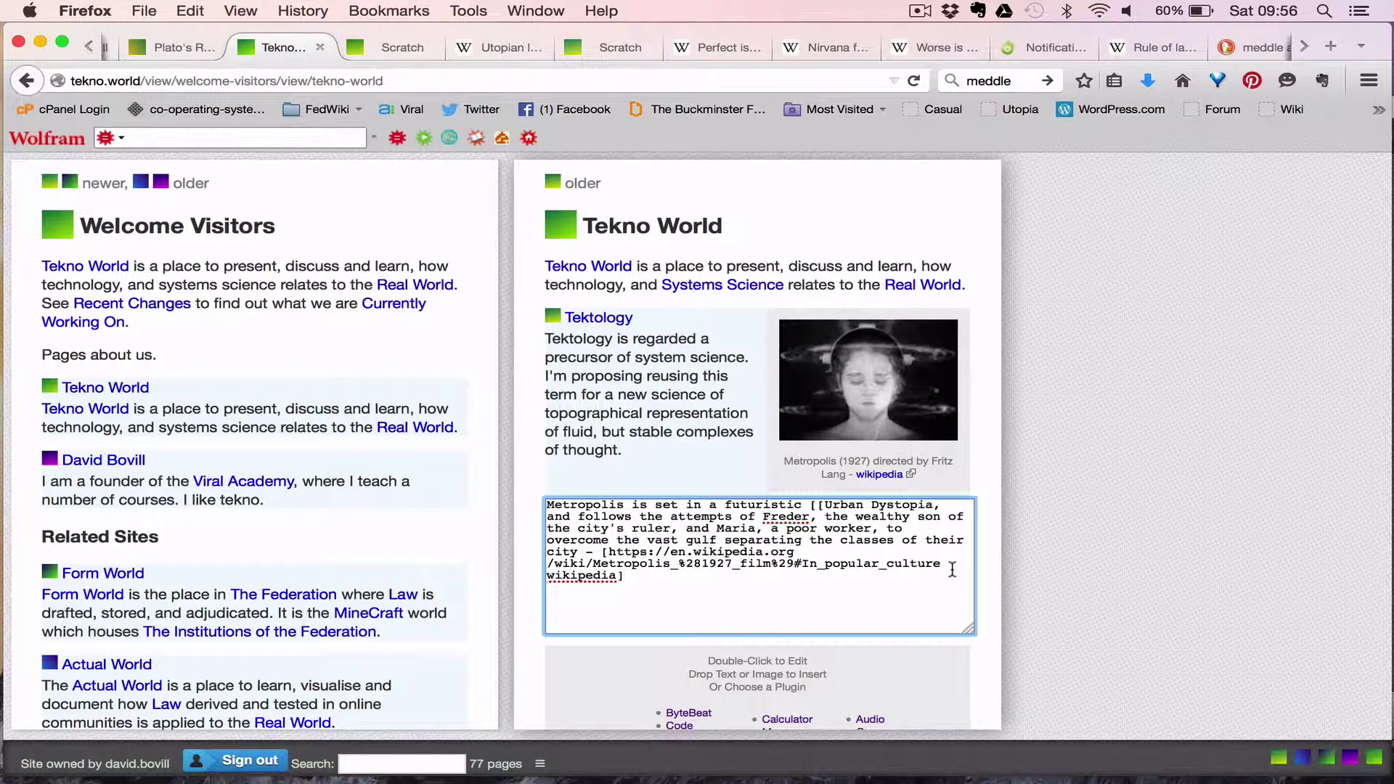
click(989, 575)
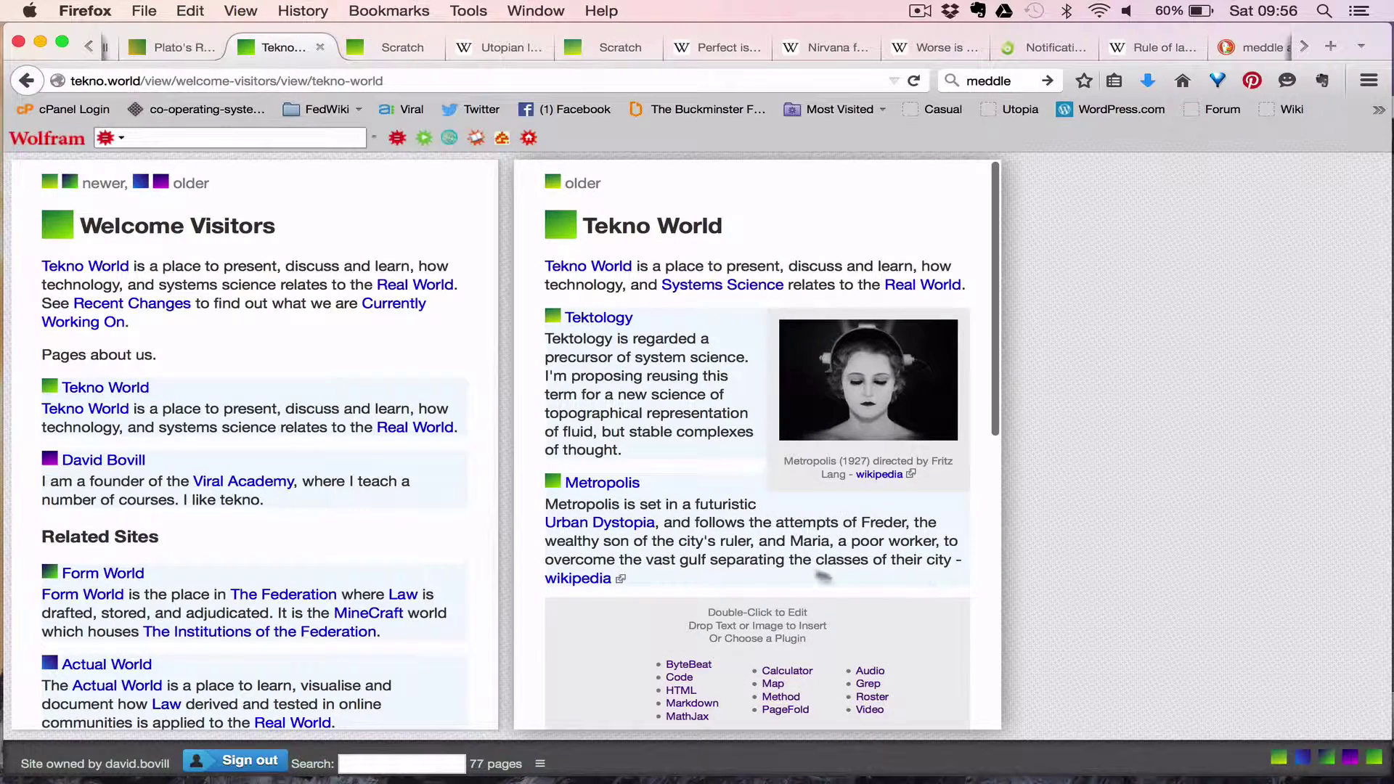
Create the Urban Dystopia page from its new link and add an empty item to it
click(610, 534)
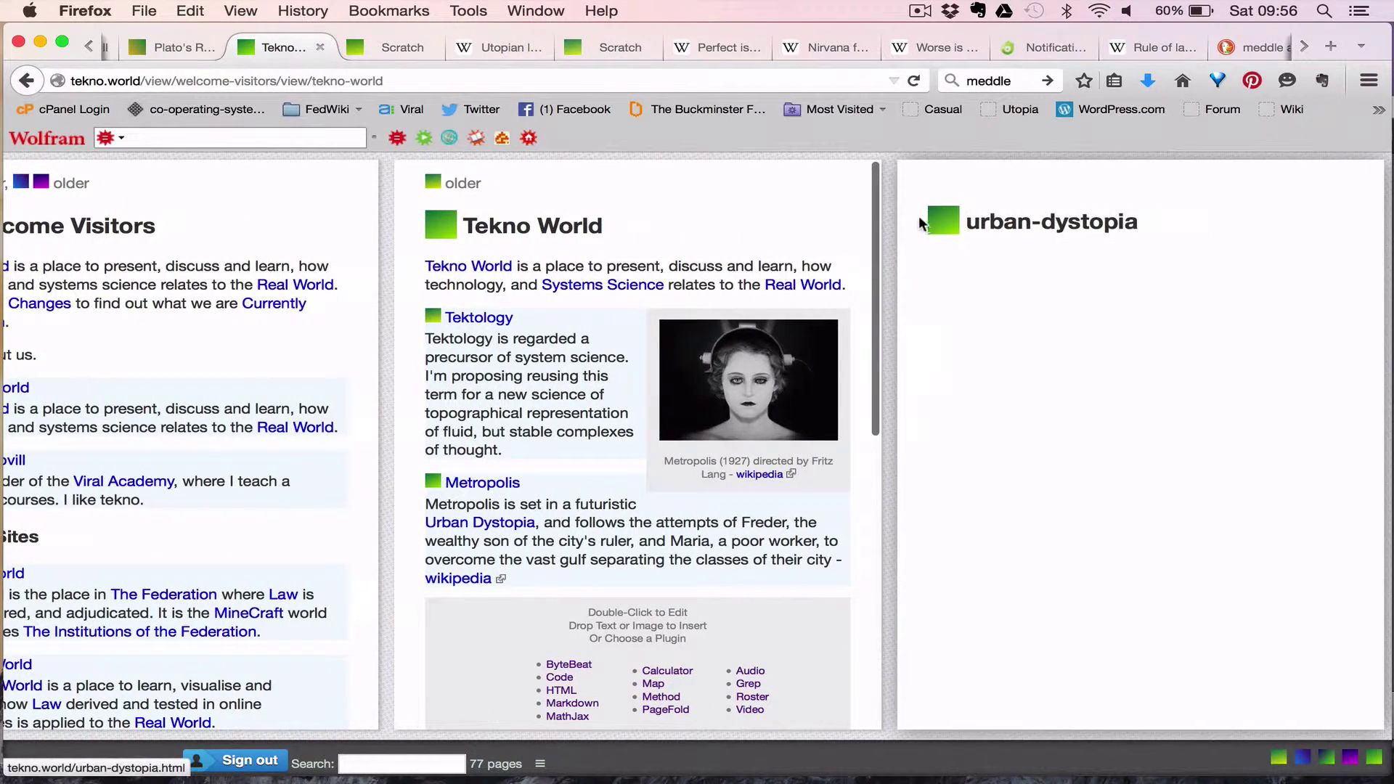
click(954, 285)
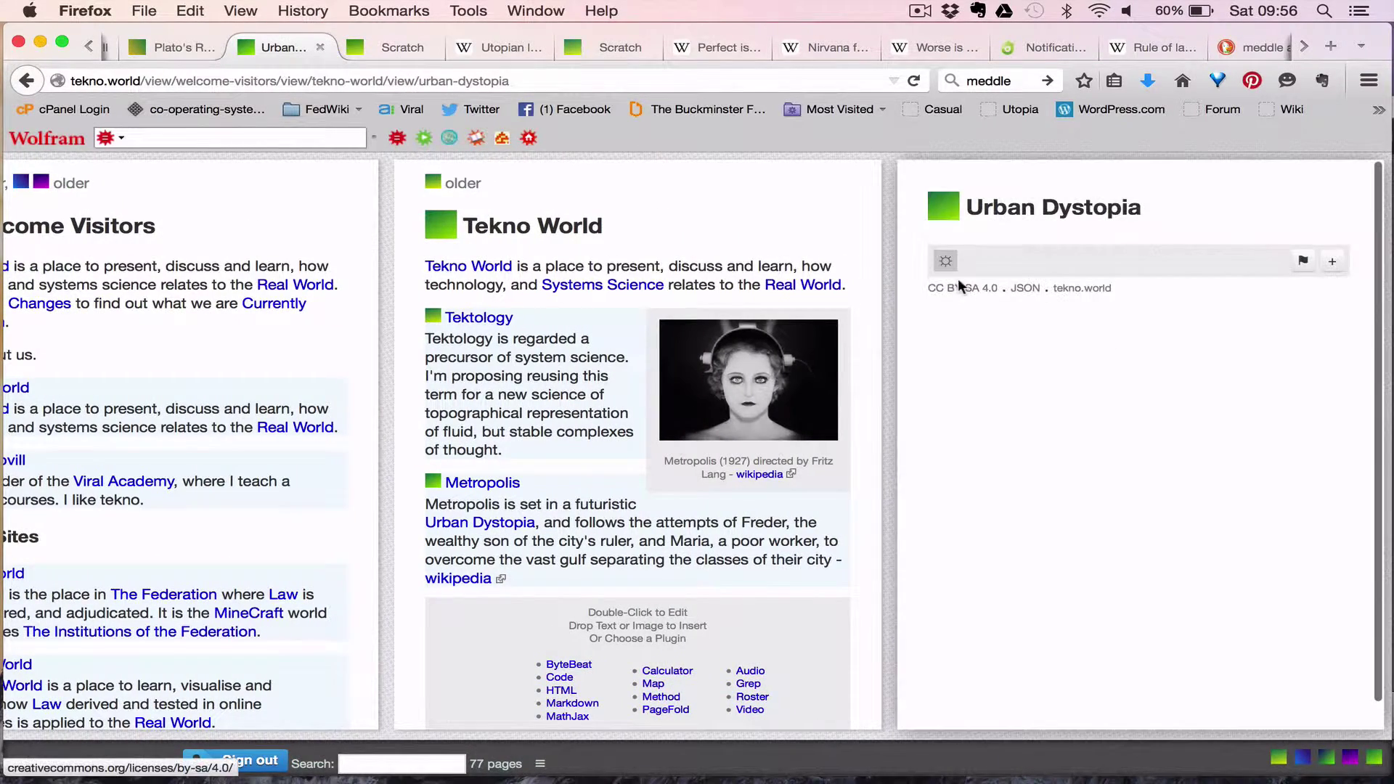
click(1333, 261)
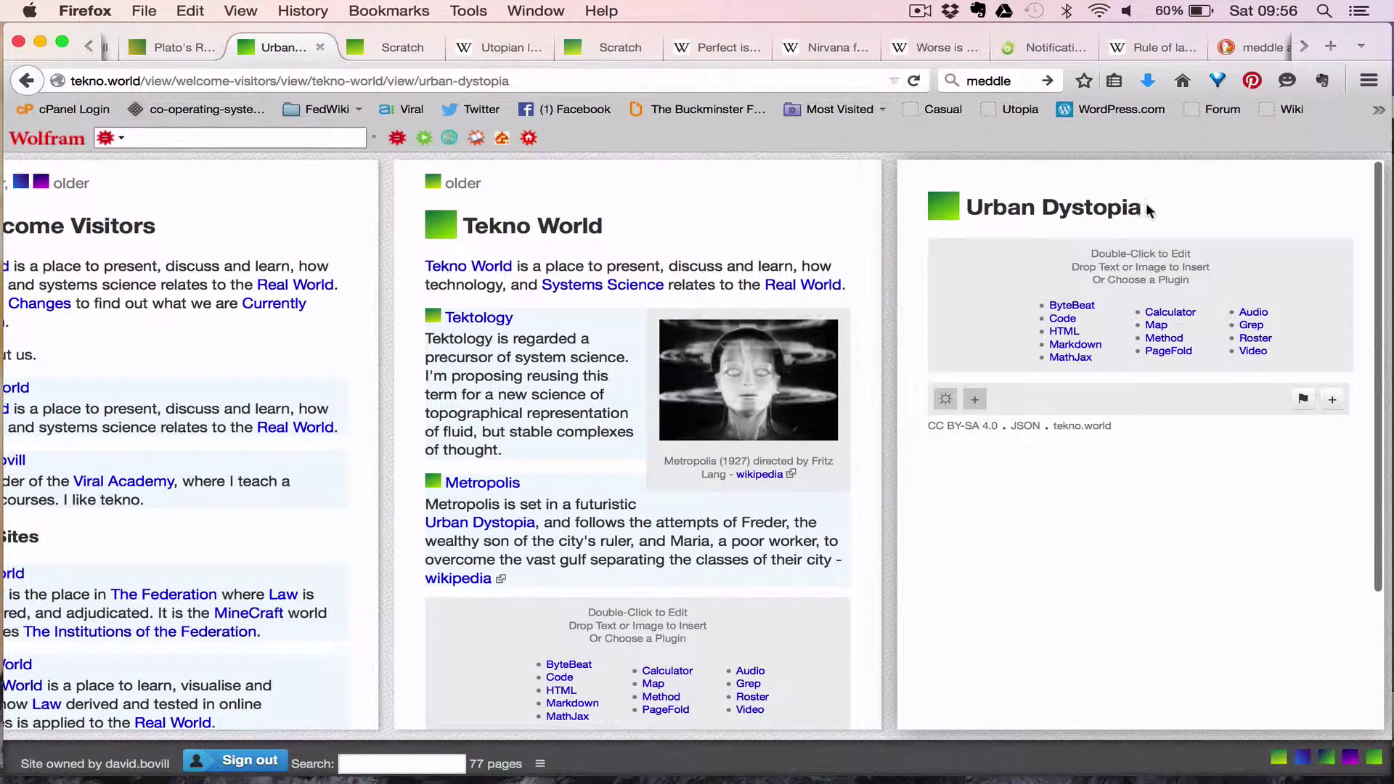
drag(1143, 209, 970, 211)
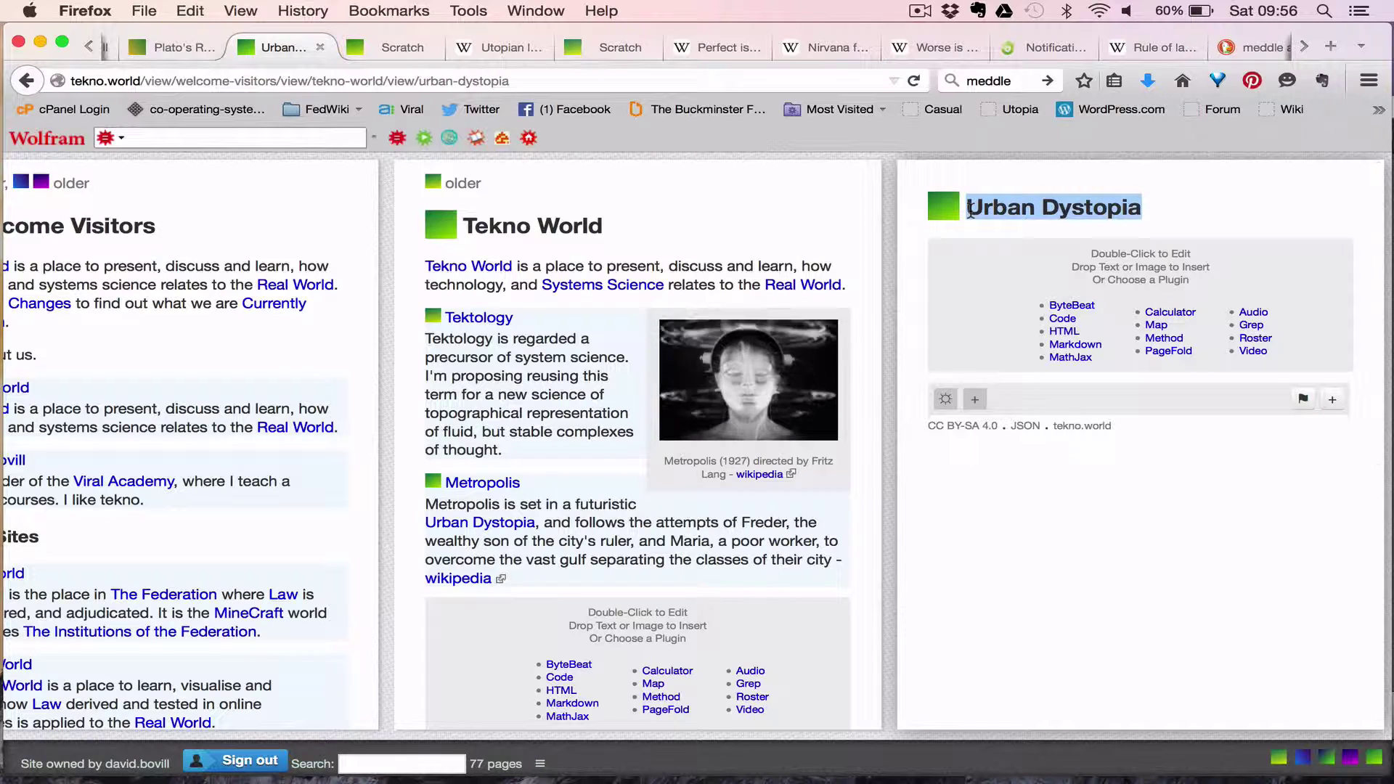
Bring up the Wikipedia article "Perfect is the enemy of good"
click(842, 48)
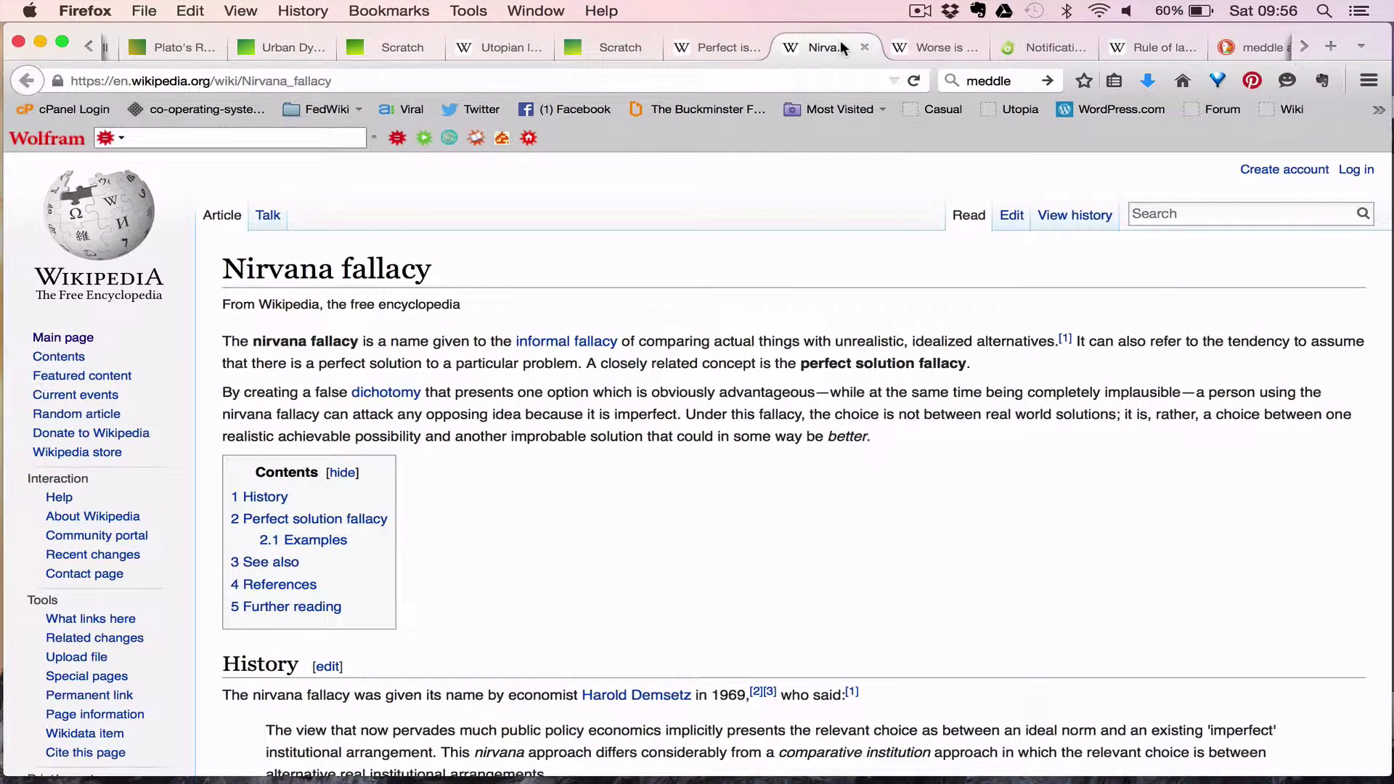
click(718, 49)
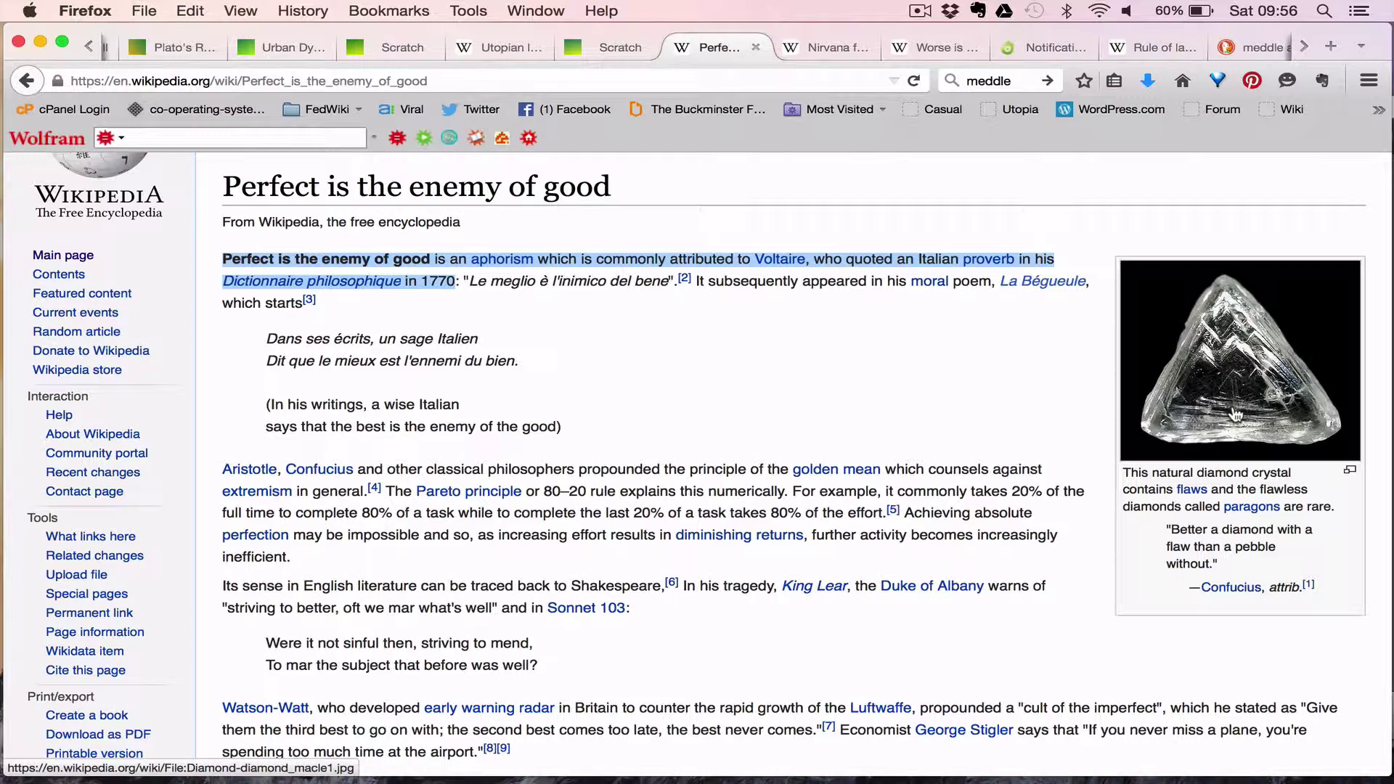
right_click(1222, 374)
key(Escape)
alt+click(1219, 359)
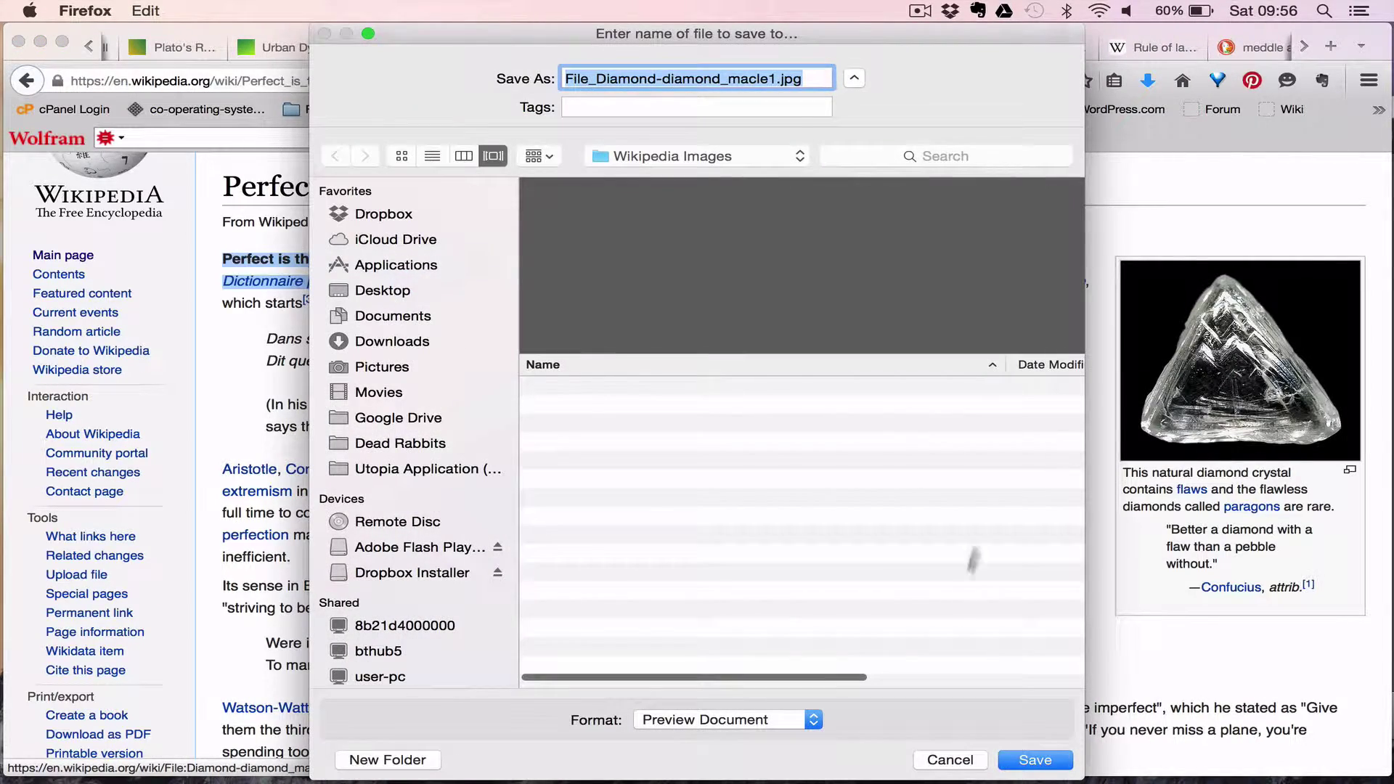
click(950, 759)
right_click(1211, 353)
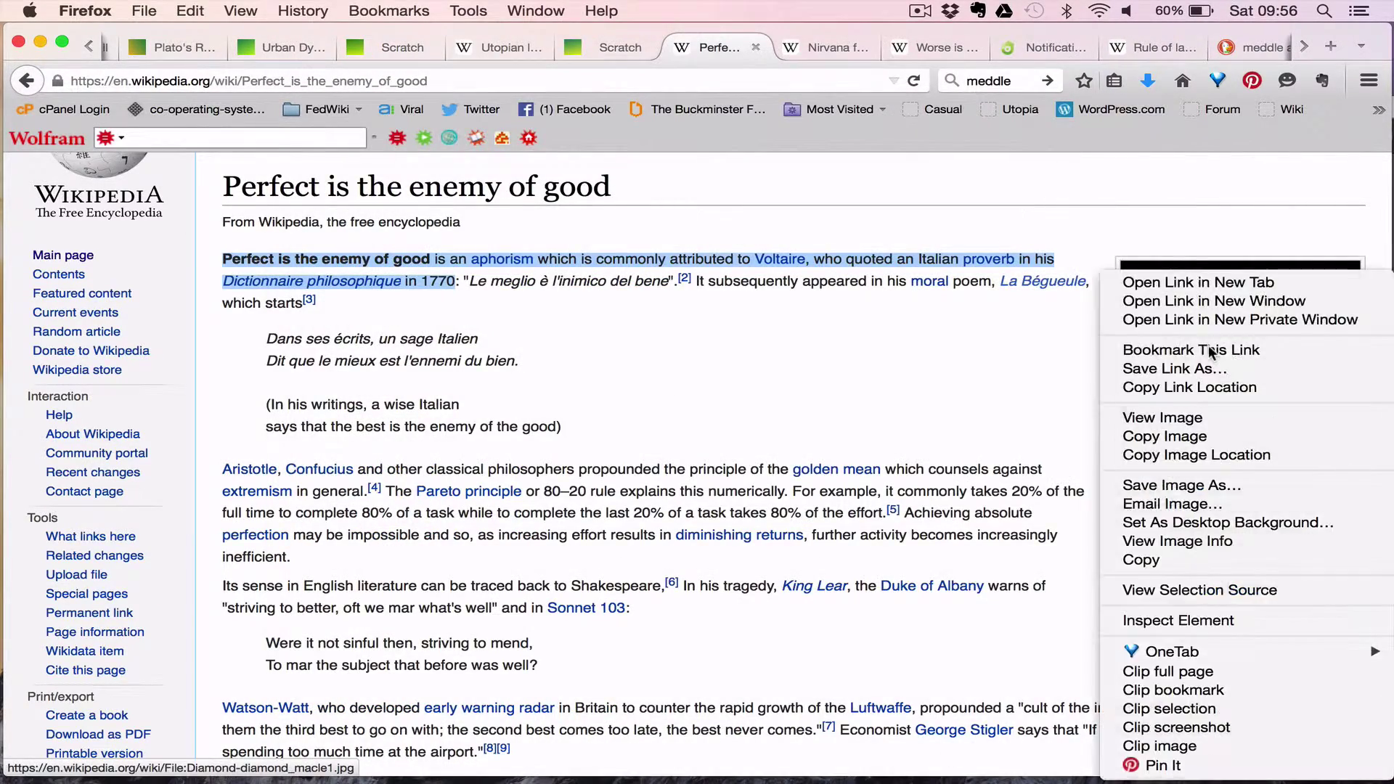
click(1211, 353)
click(730, 151)
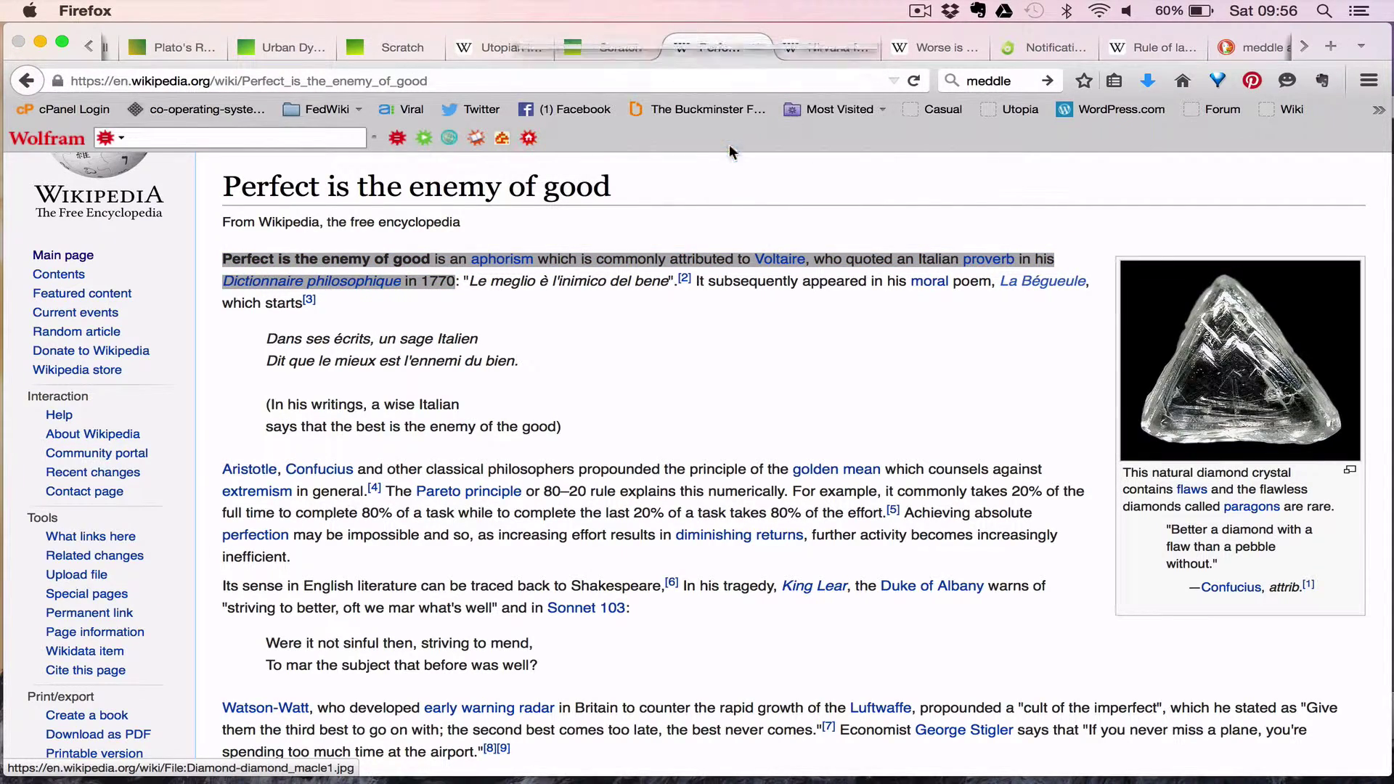
drag(1234, 363, 1273, 383)
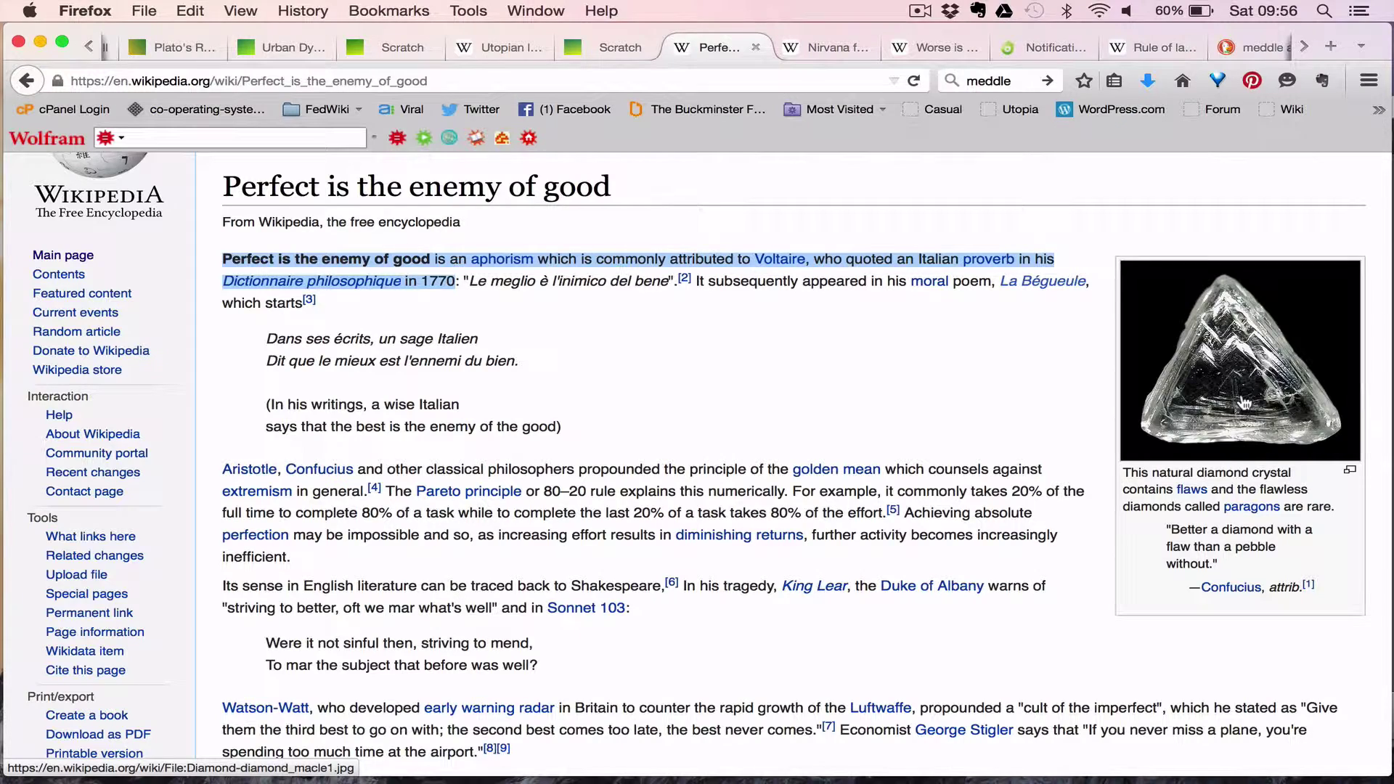
Save the article's diamond crystal image as Diamond-diamond_macle1.jpg in the Wikipedia Images folder
right_click(1244, 402)
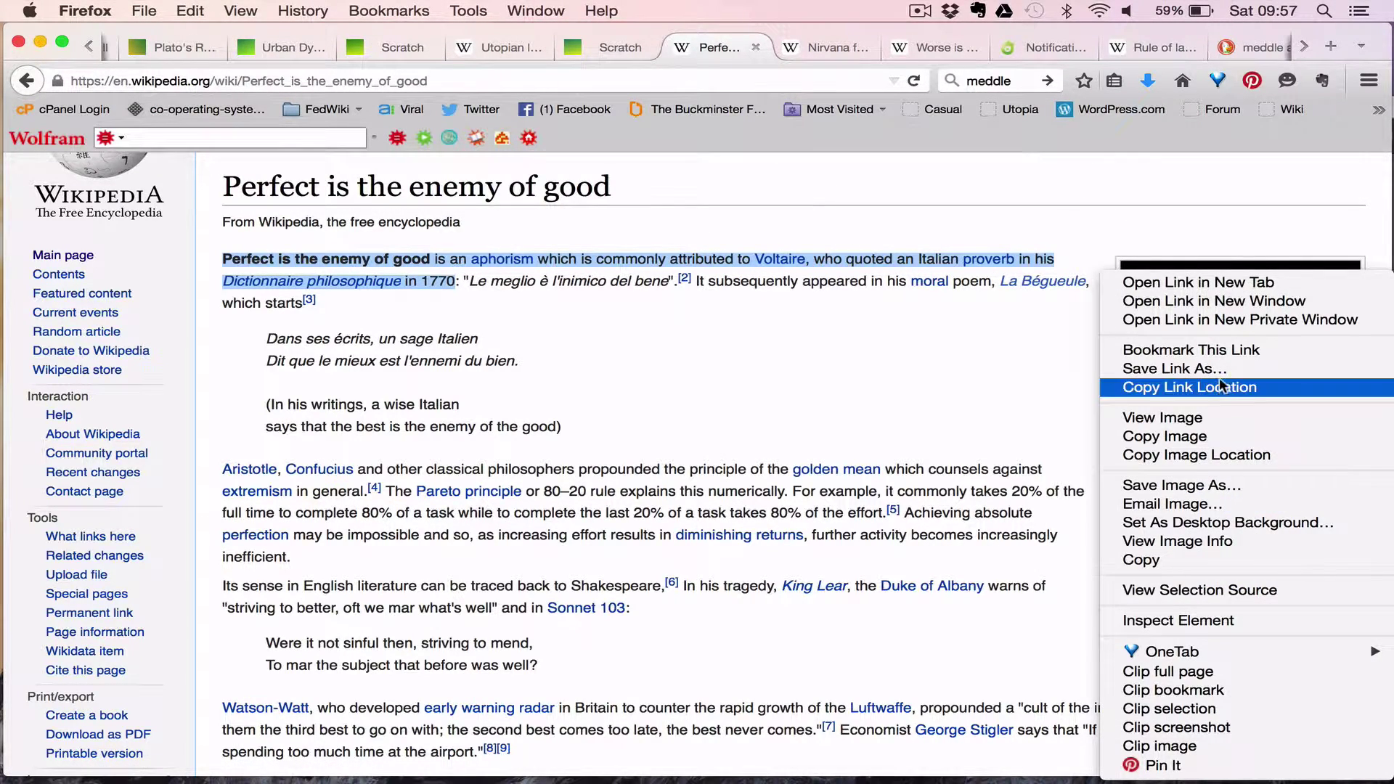
click(1218, 487)
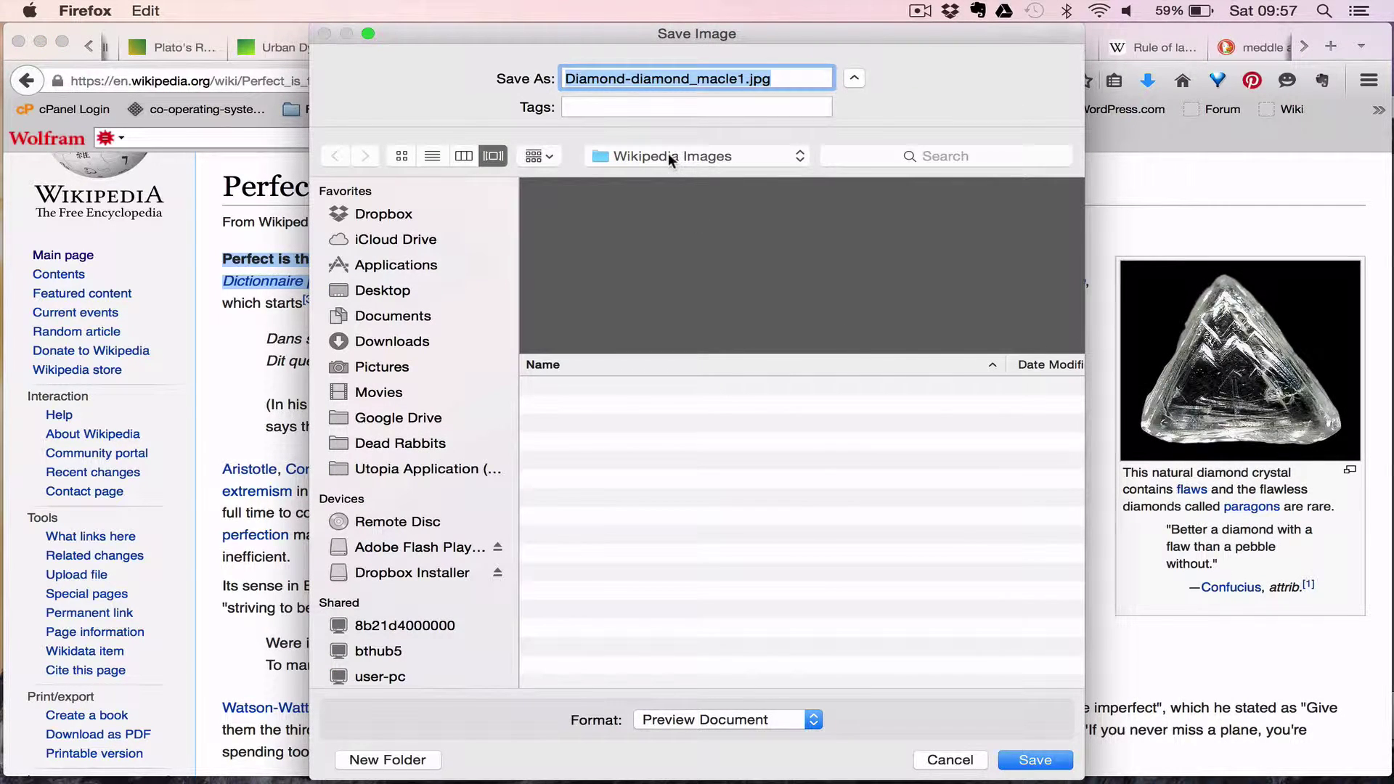
click(1037, 761)
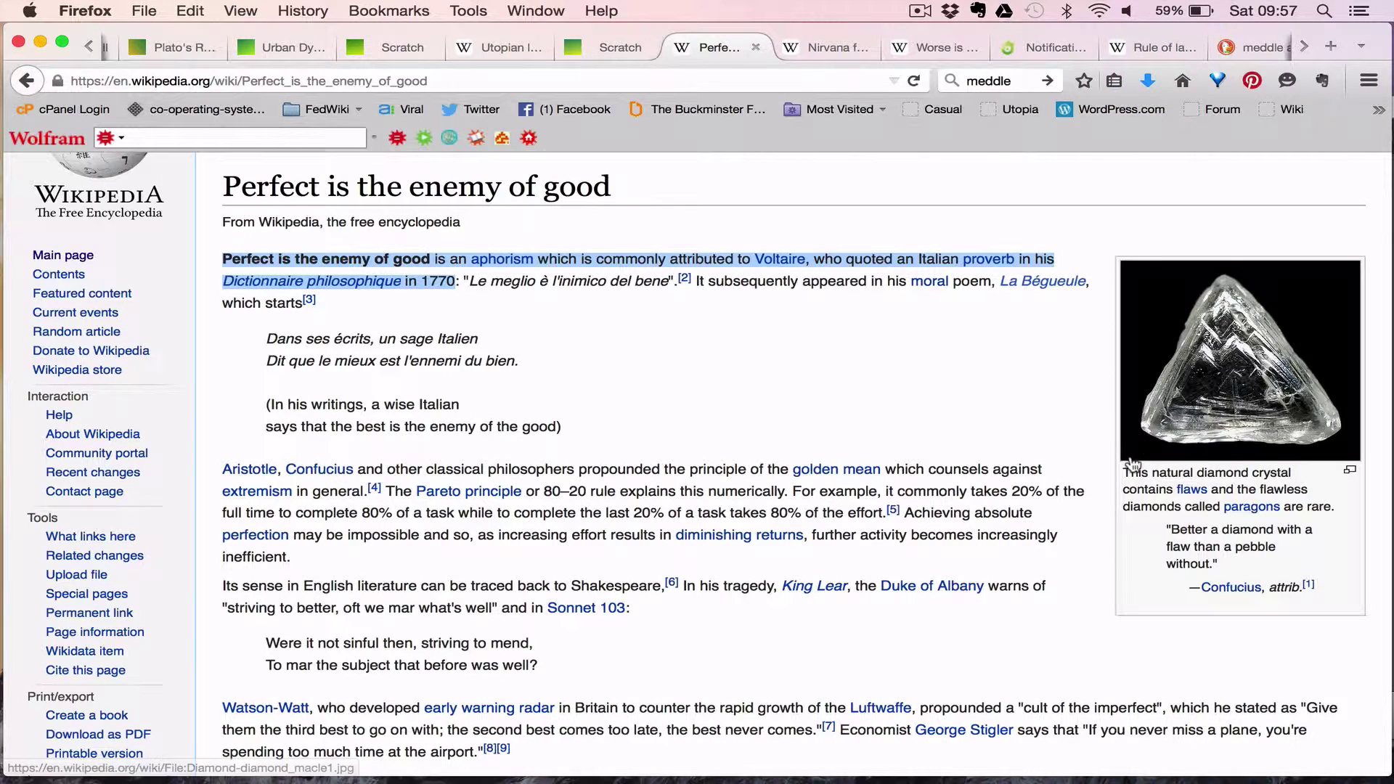
Switch to Finder and select Diamond-diamond_macle1.jpg in the Desktop's Wikipedia Images folder, keeping its file name
click(1215, 362)
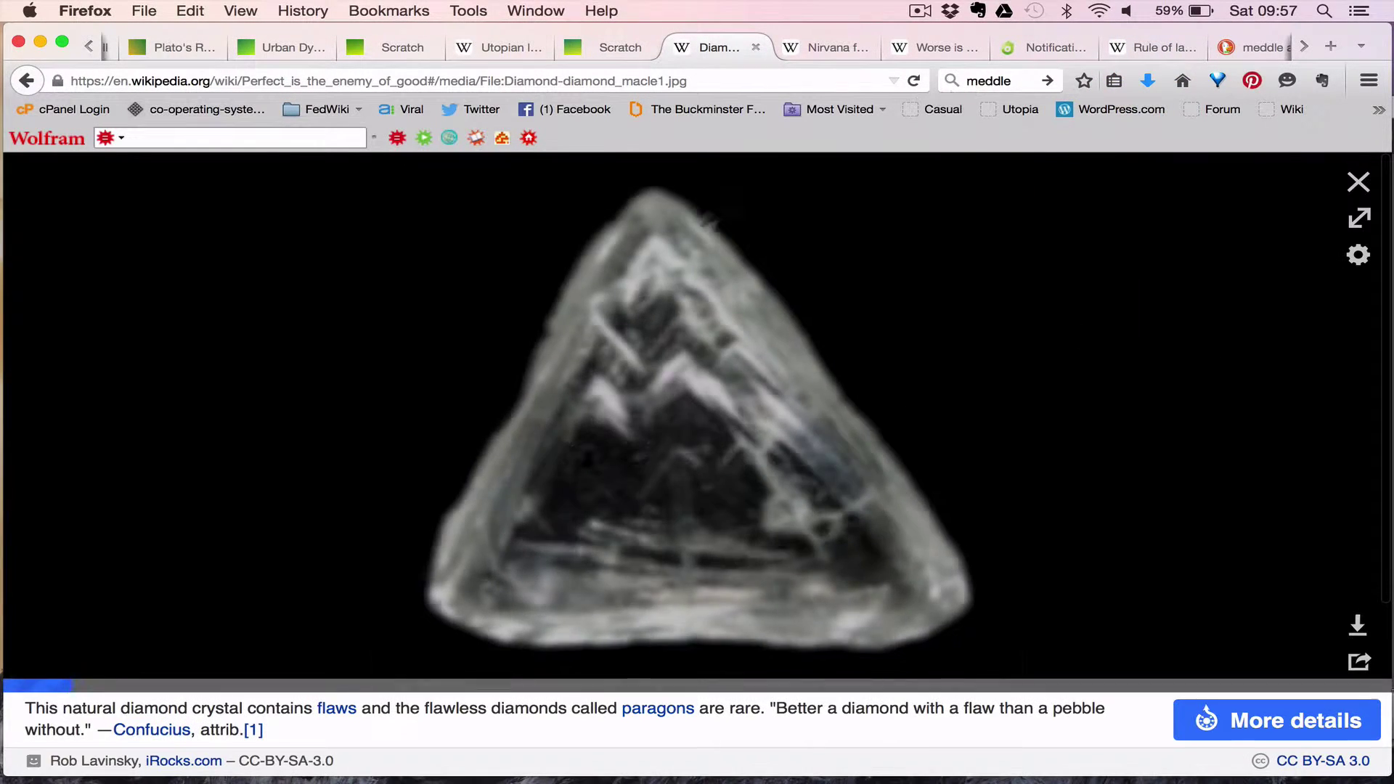
key(super+Tab)
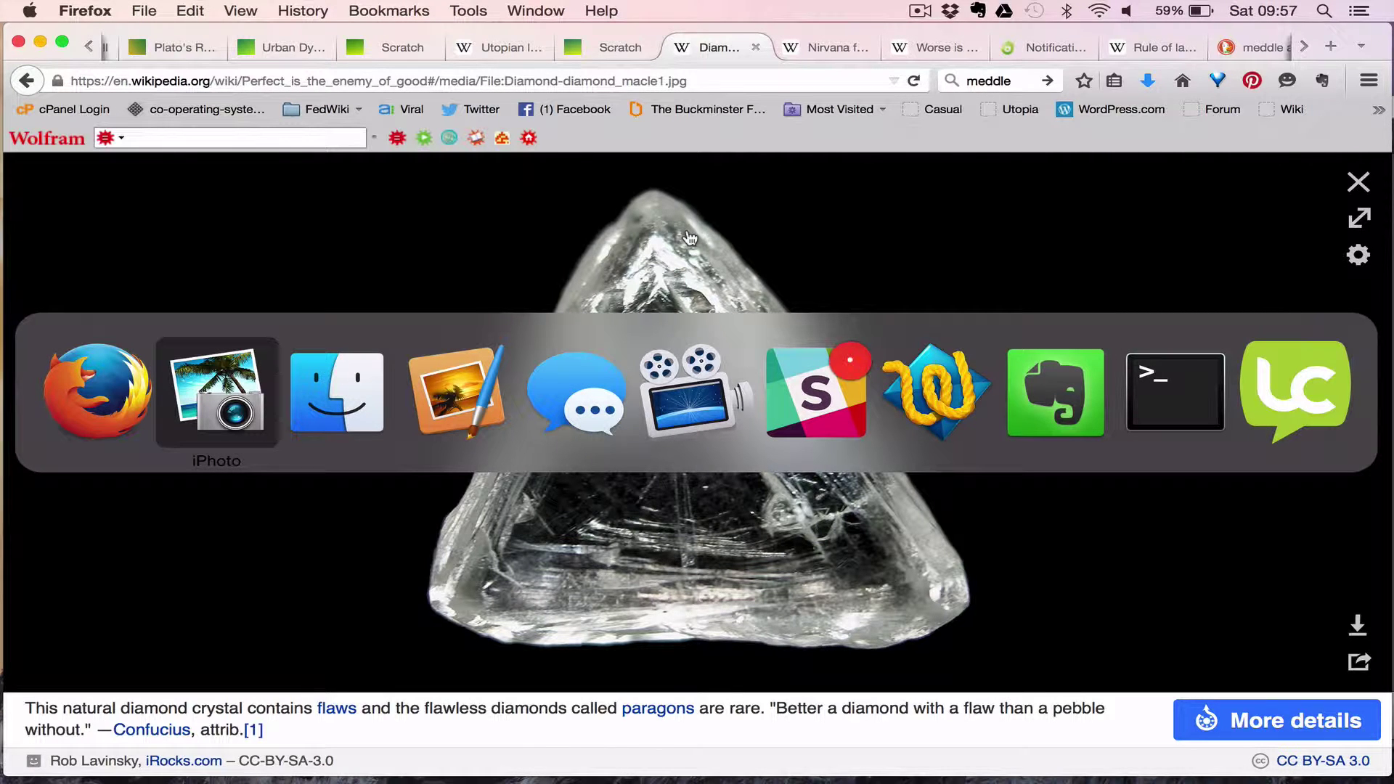
key(super+Tab)
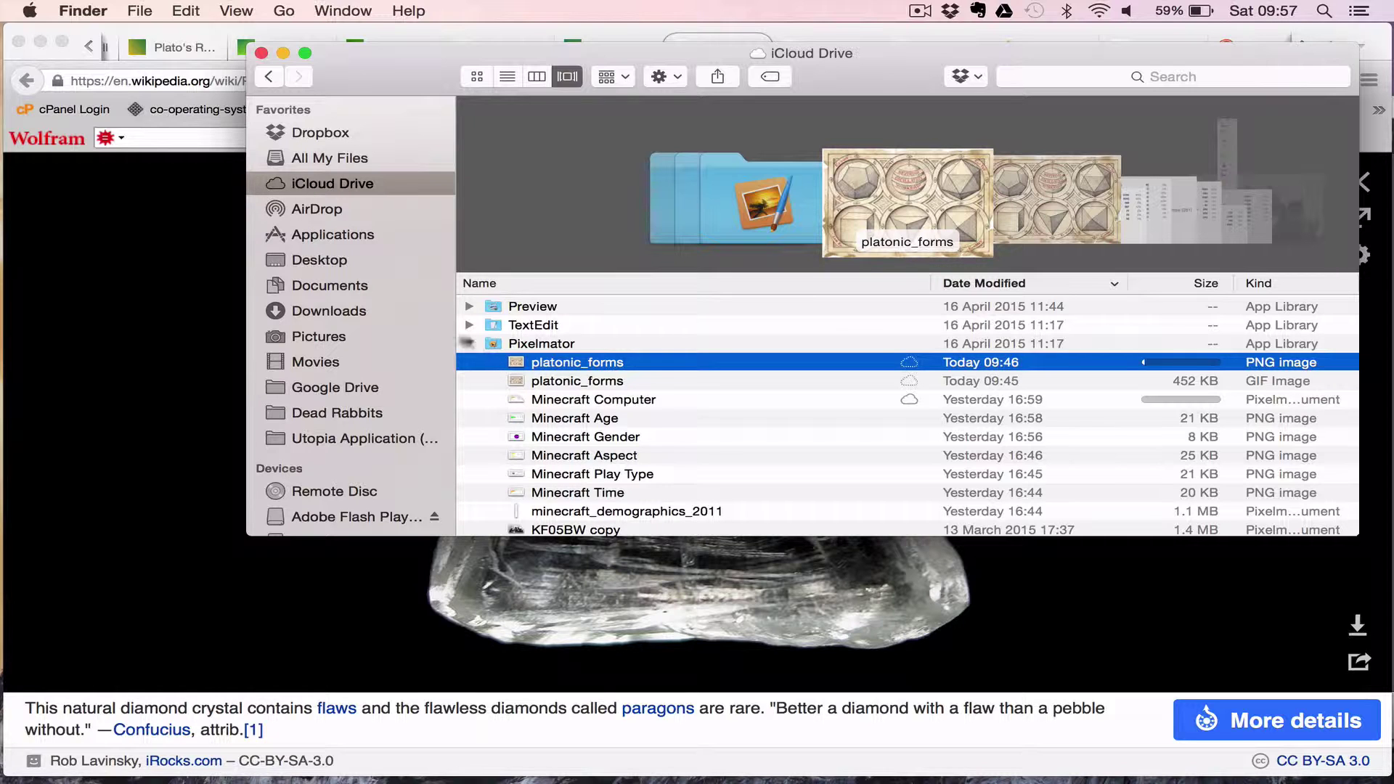
click(320, 261)
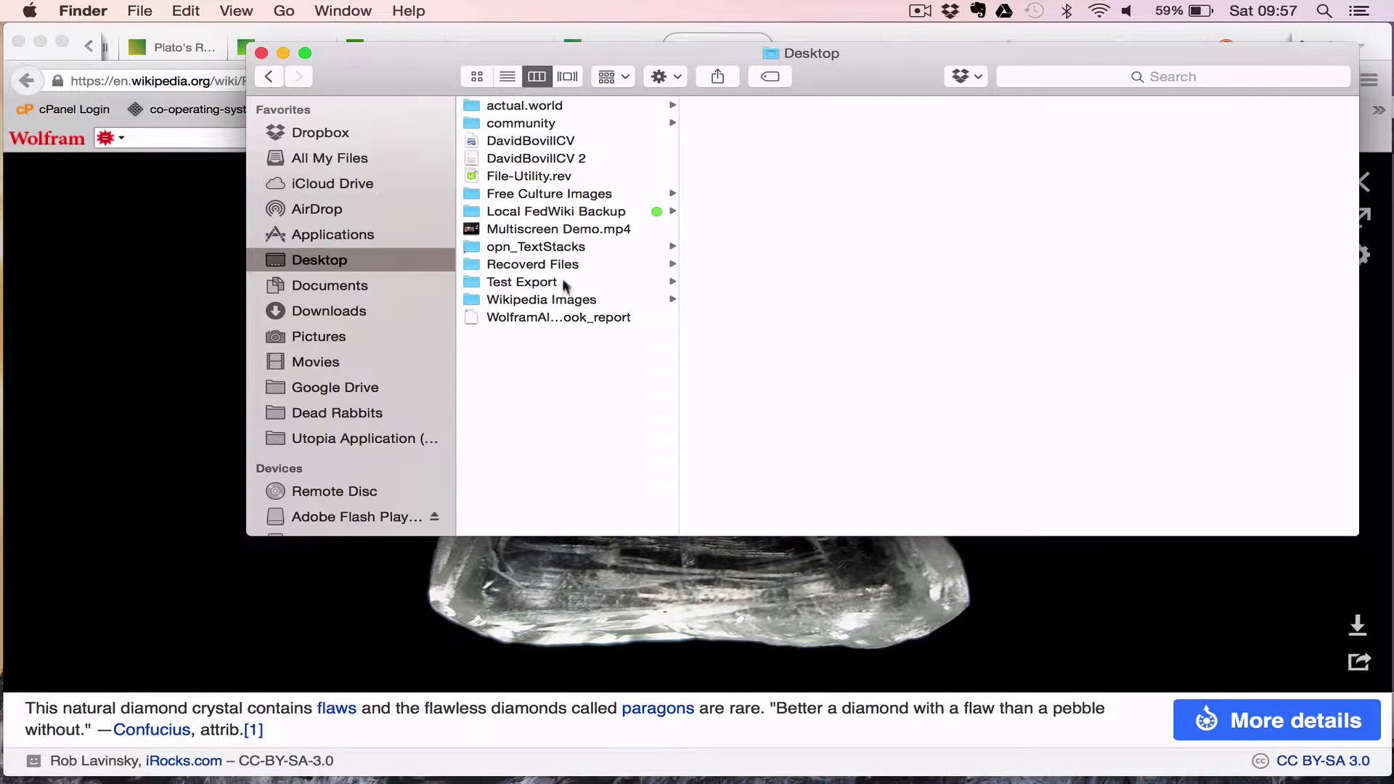
click(567, 300)
click(766, 106)
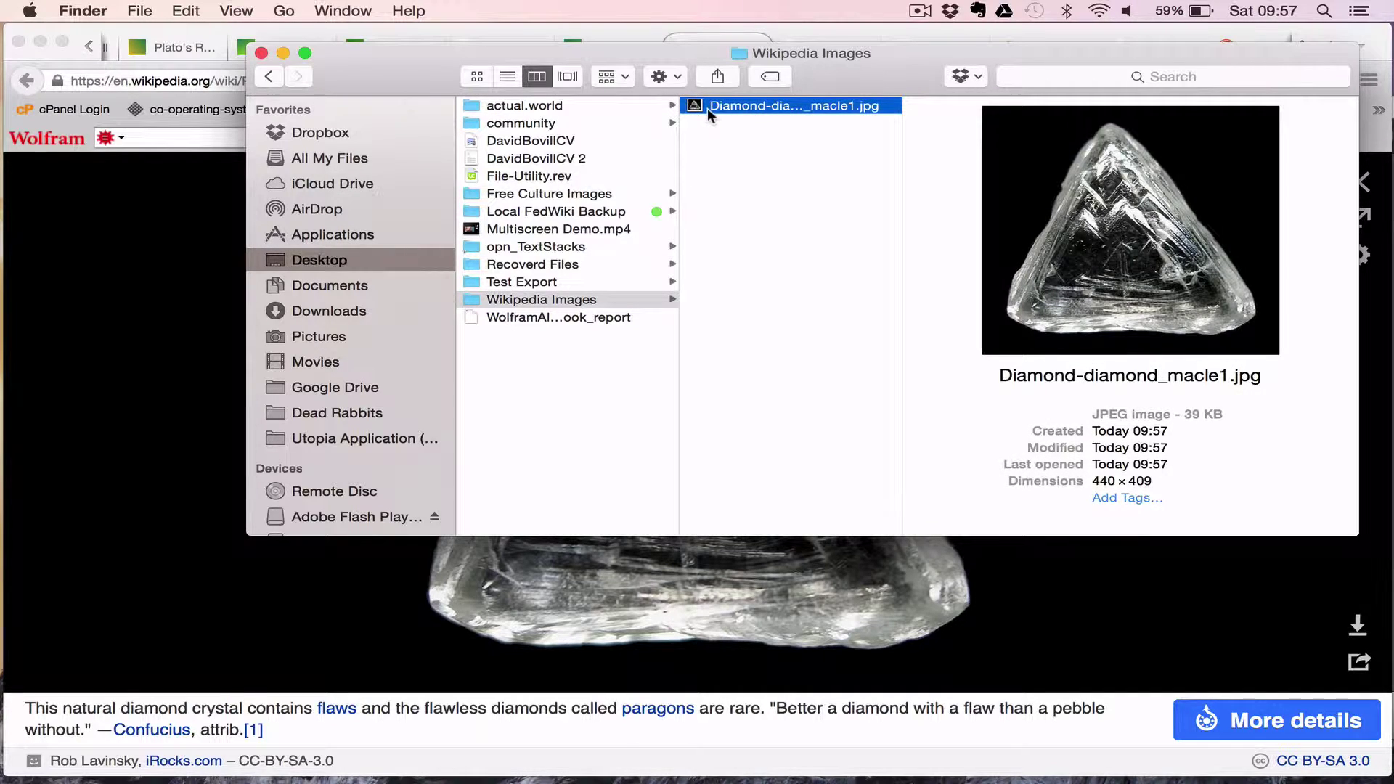
key(Return)
drag(567, 46, 583, 180)
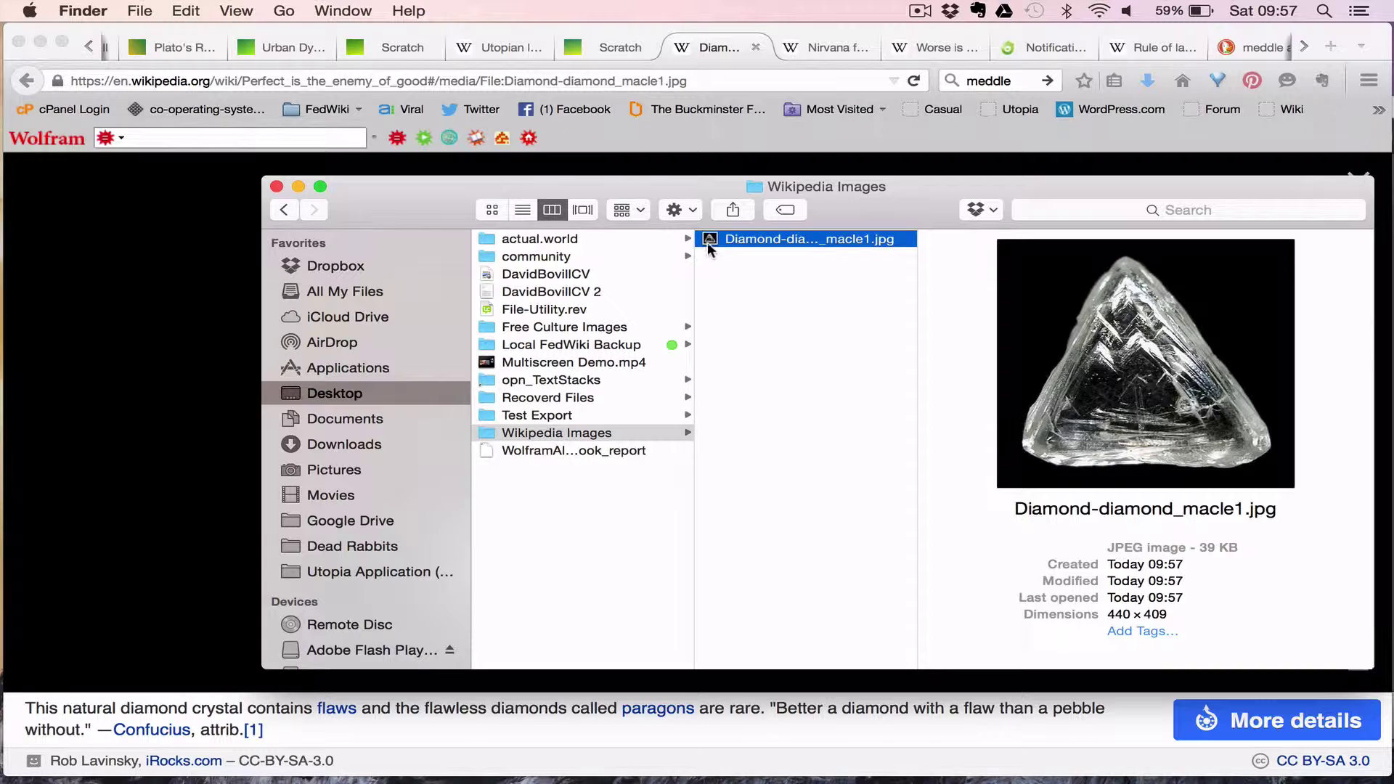
Switch to iPhoto and import Diamond-diamond_macle1.jpg from Finder into the Wikipedia Images album
key(super+Tab)
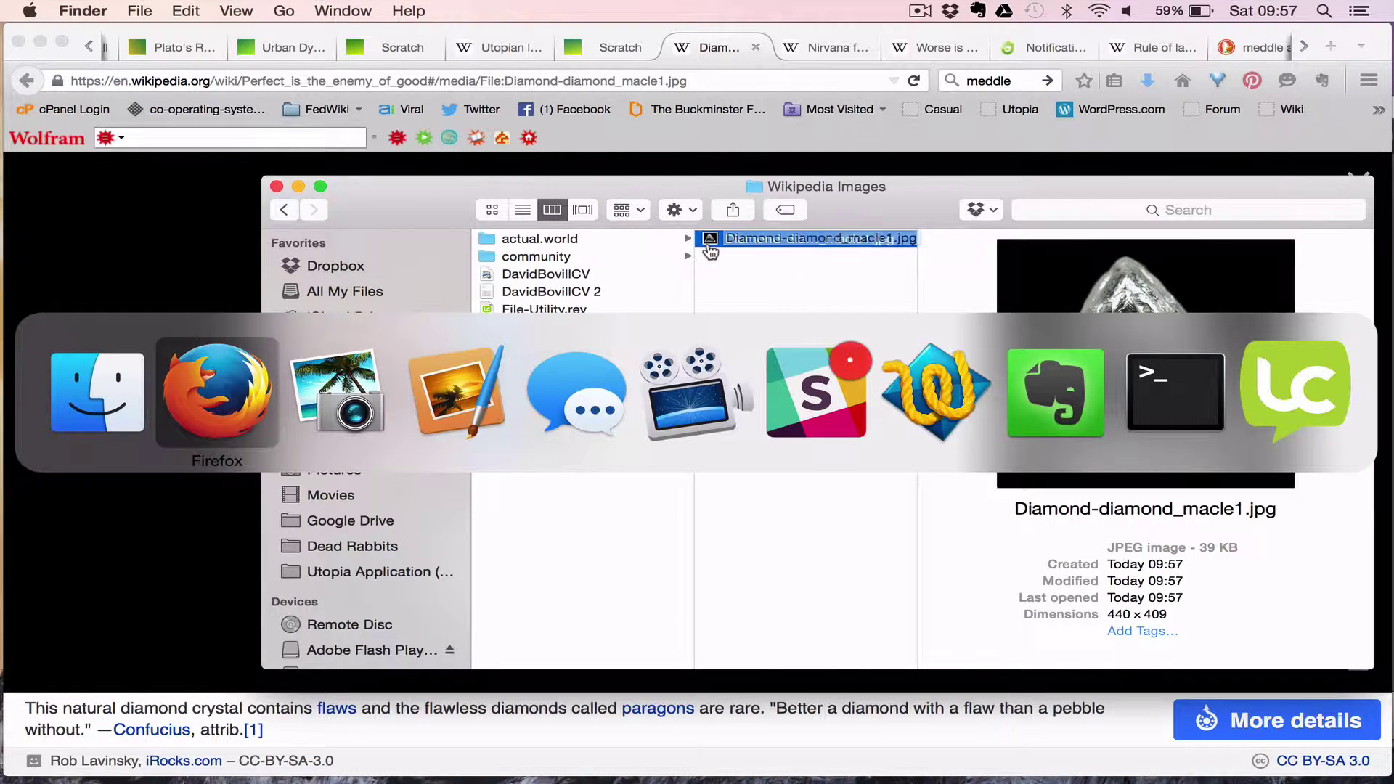
key(super+Tab)
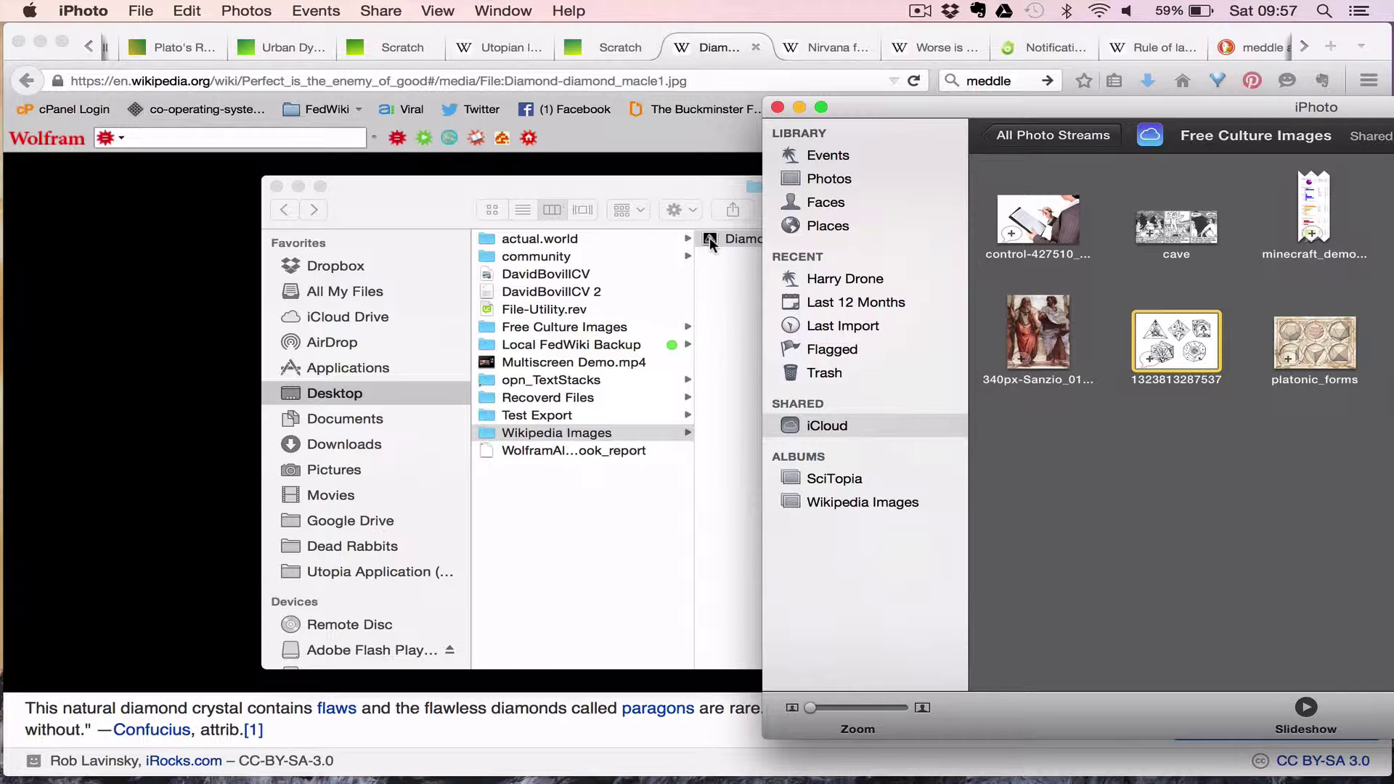
click(835, 501)
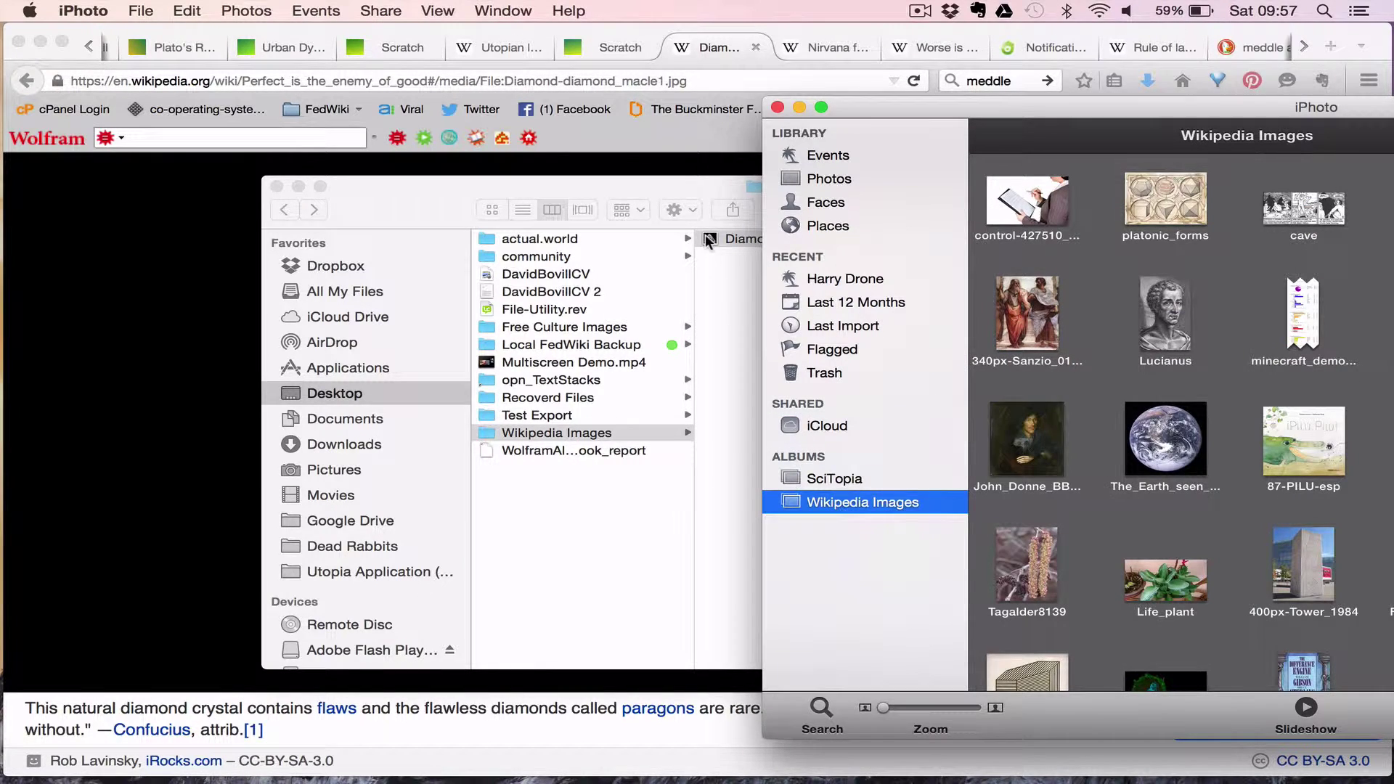
drag(708, 242, 1103, 212)
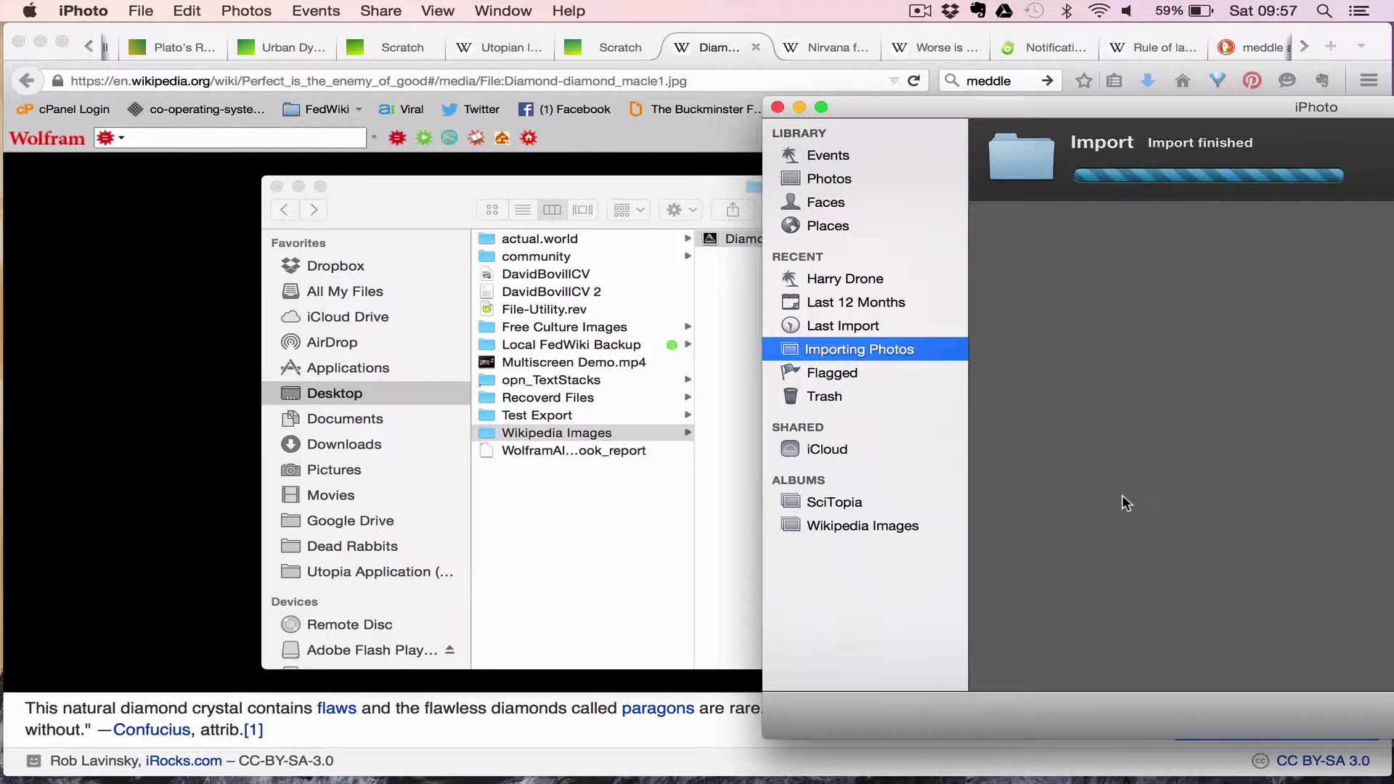
Return to Firefox and add an empty item at the end of the "Perfect be the Enemy of the Good" page
click(643, 182)
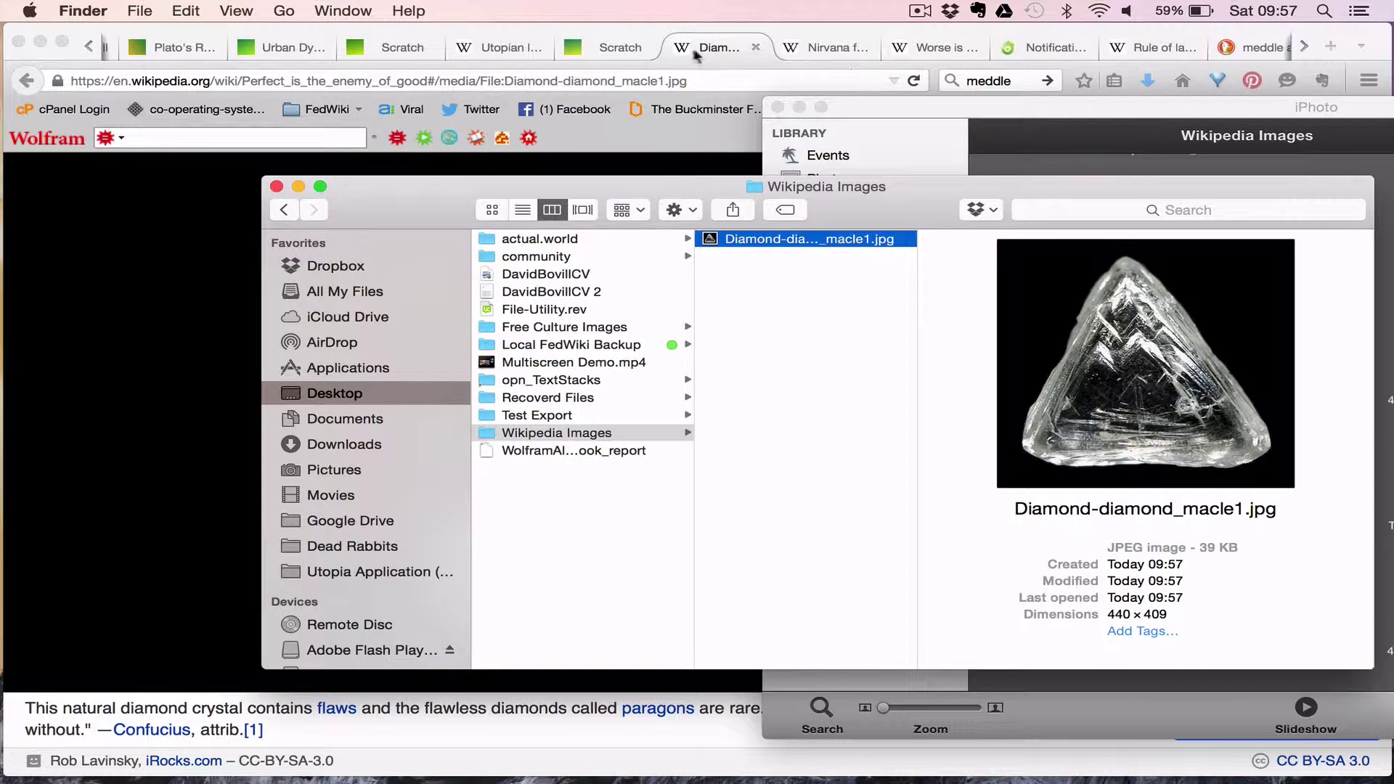
click(391, 54)
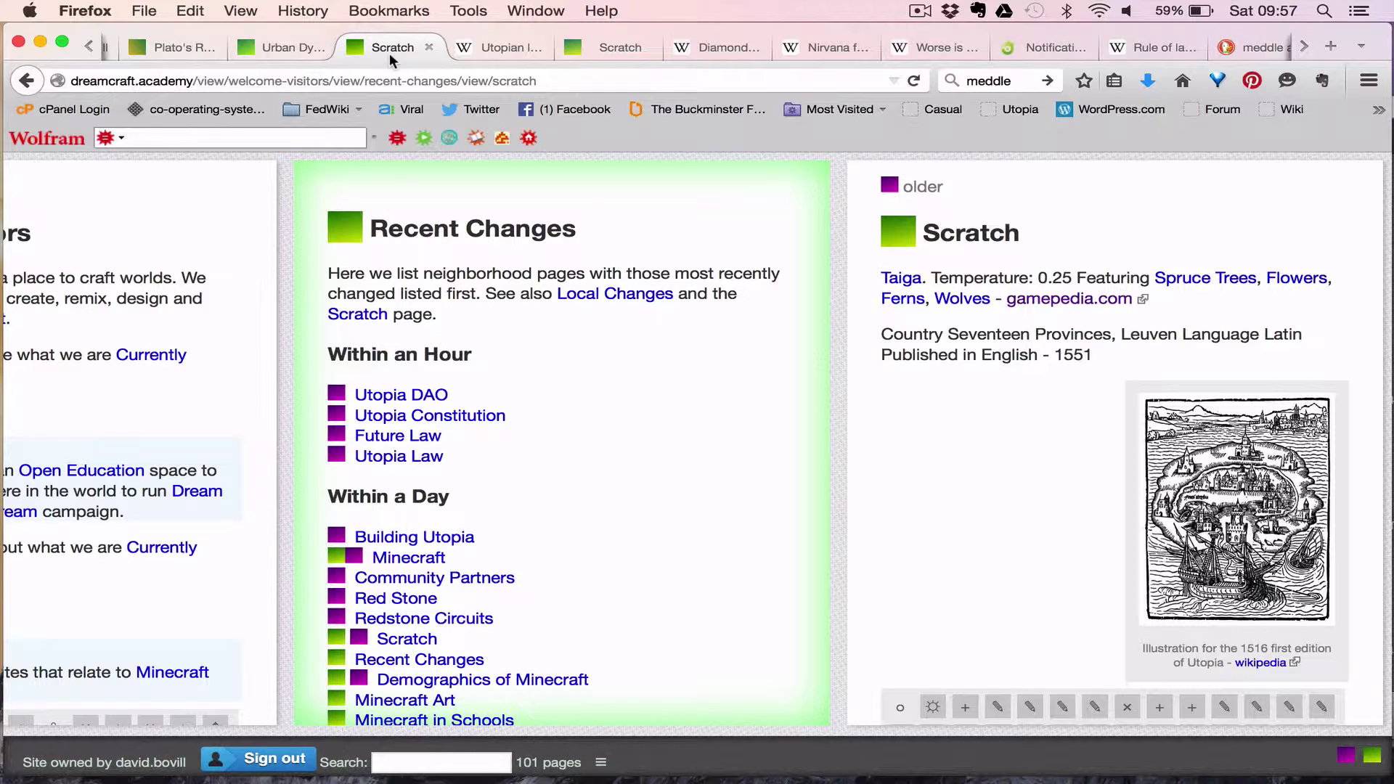
click(294, 45)
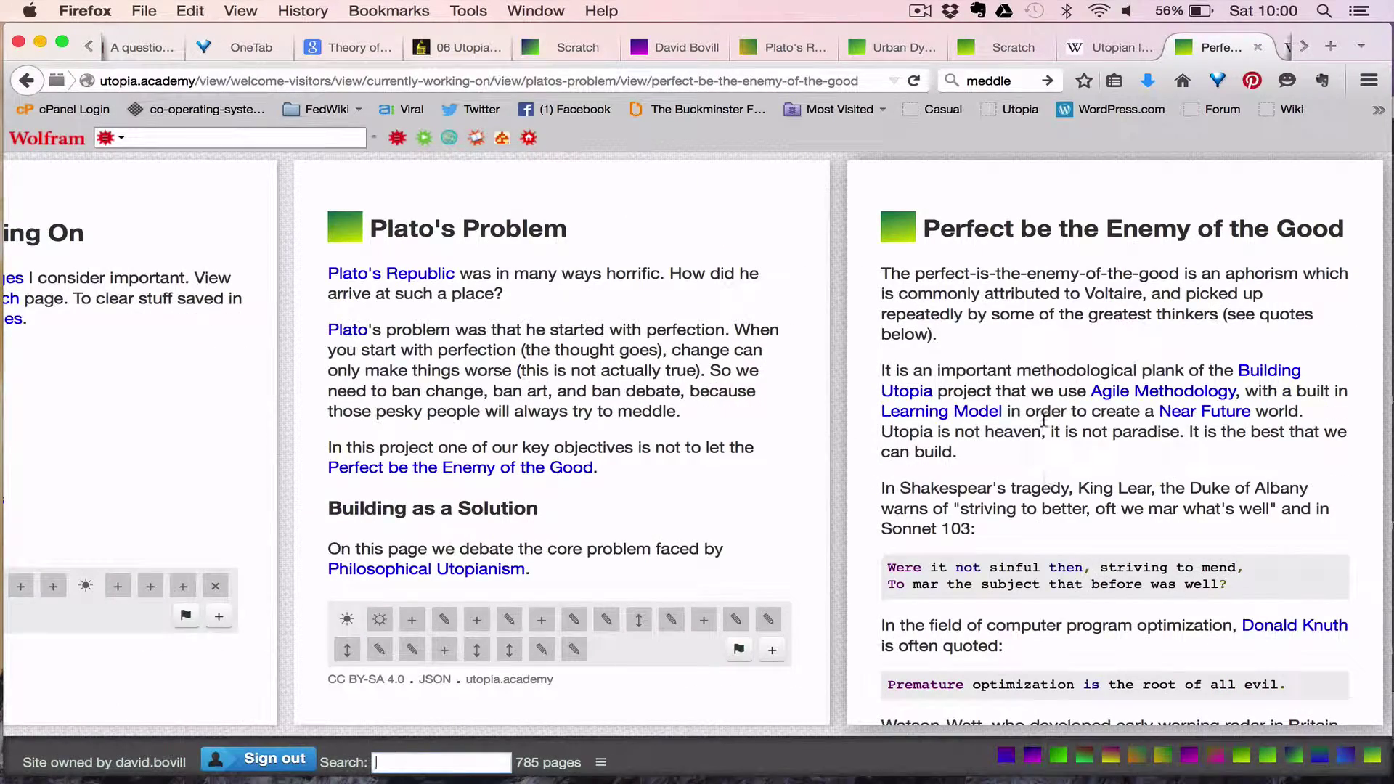
scroll(1035, 406, down, 10)
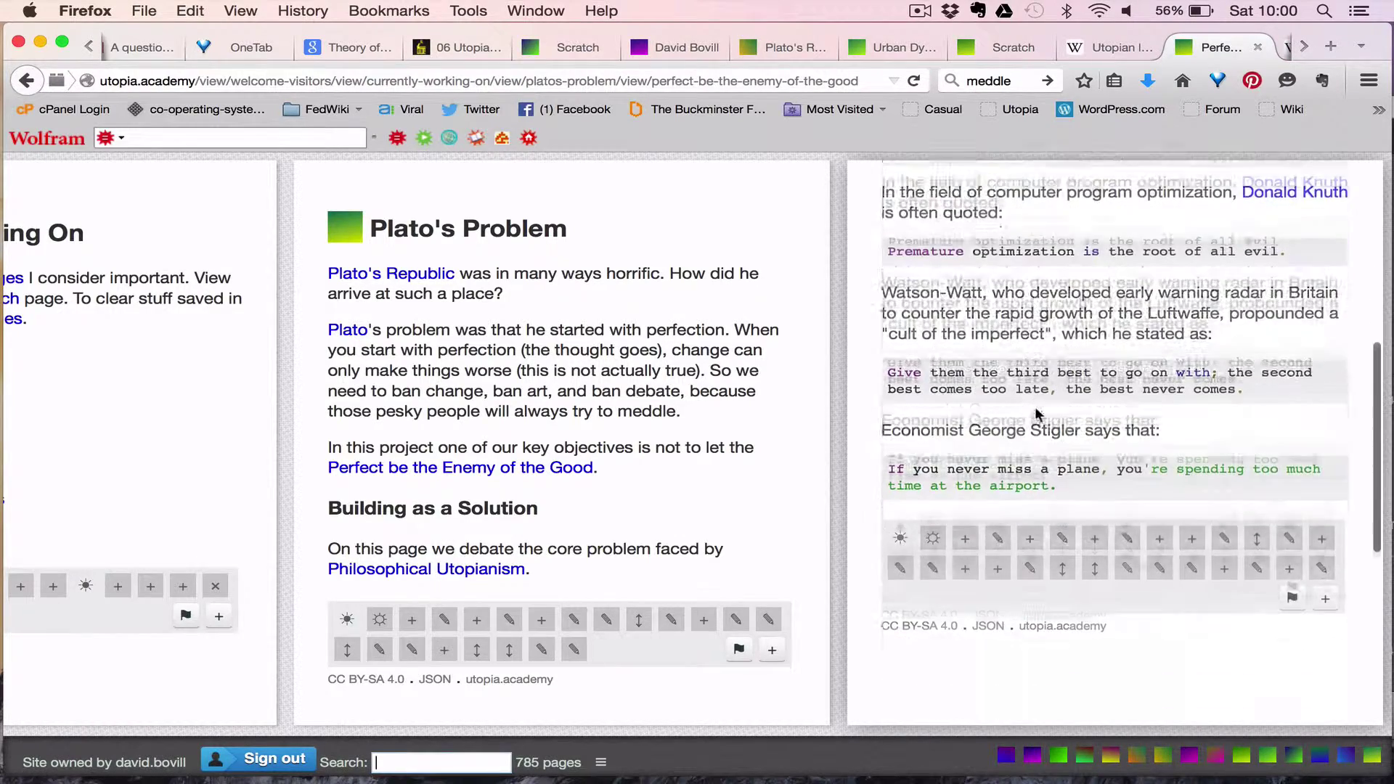
click(1325, 549)
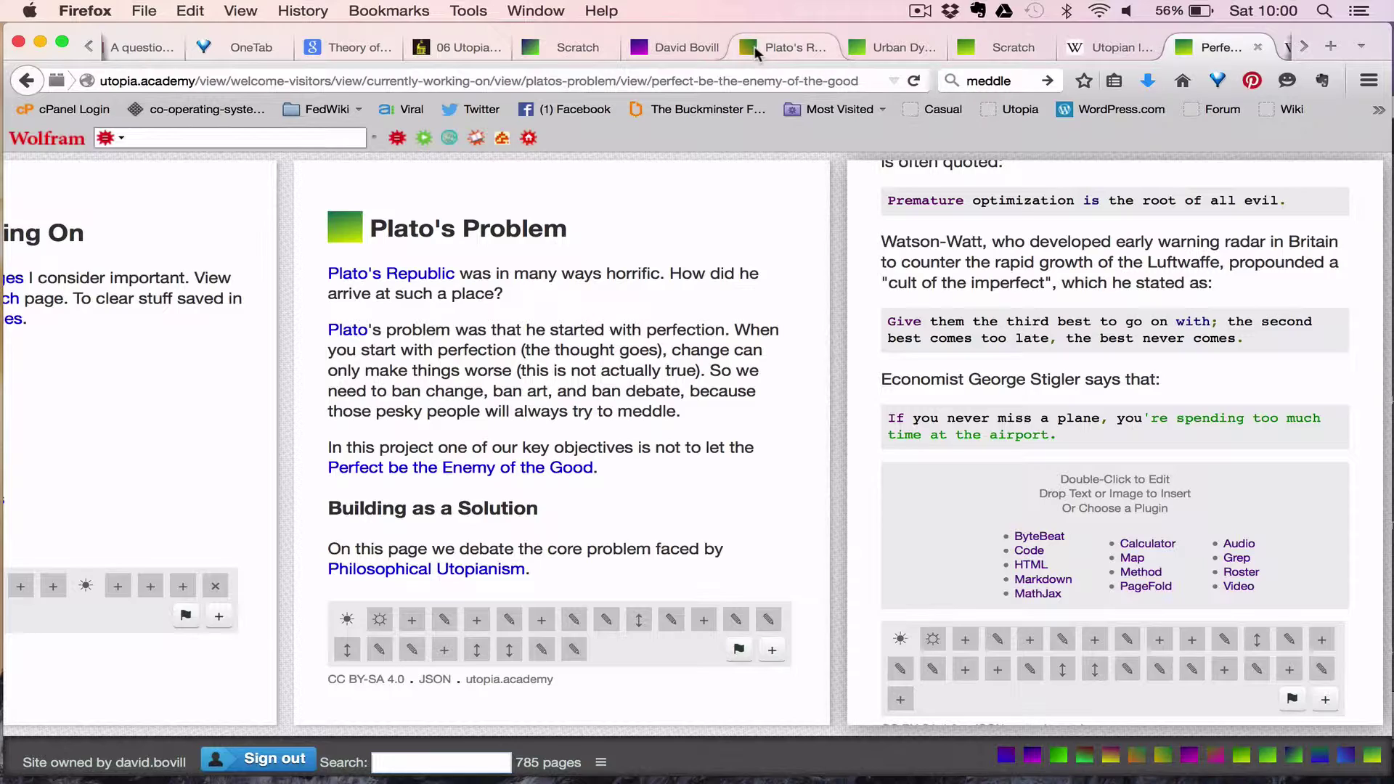
Arrange the Firefox and iPhoto windows so the wiki page's empty item and the Wikipedia Images album are both accessible
drag(743, 26, 551, 34)
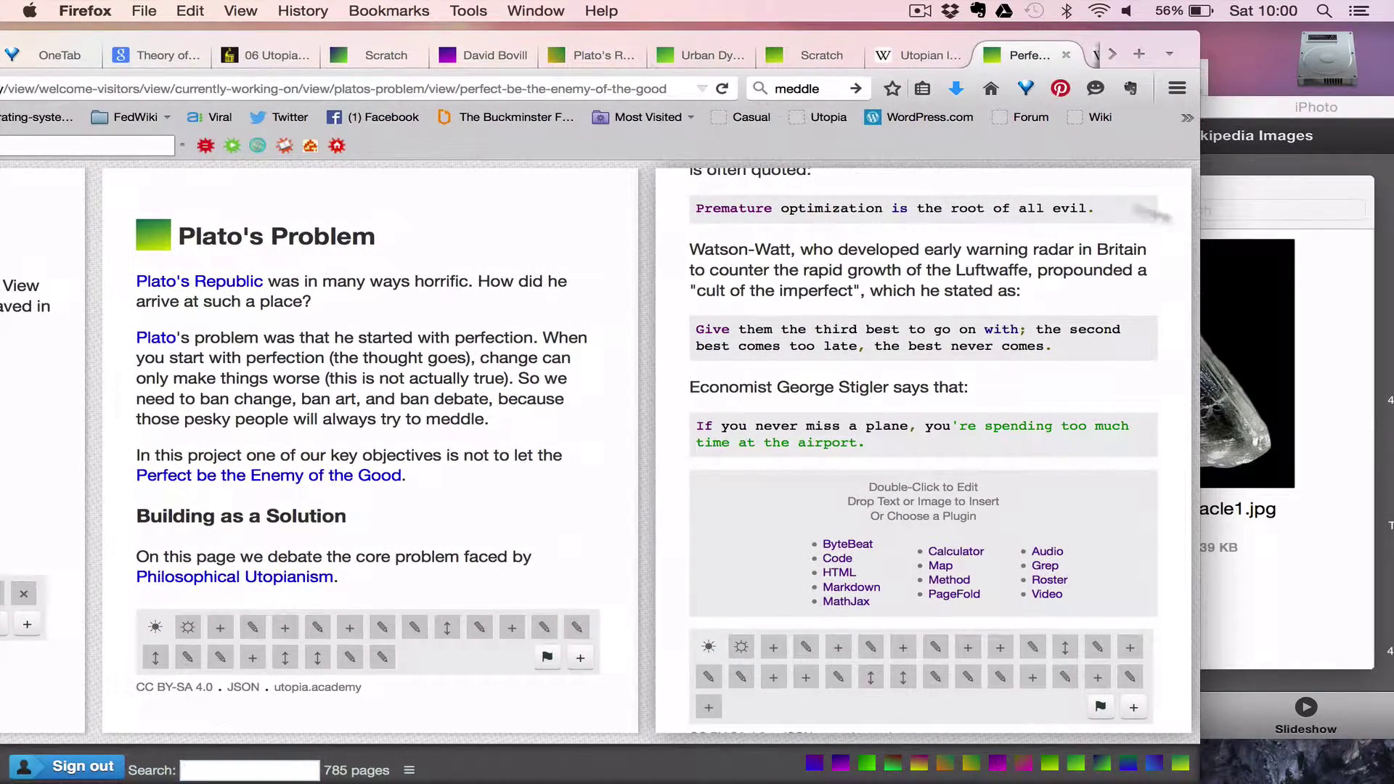
click(1224, 116)
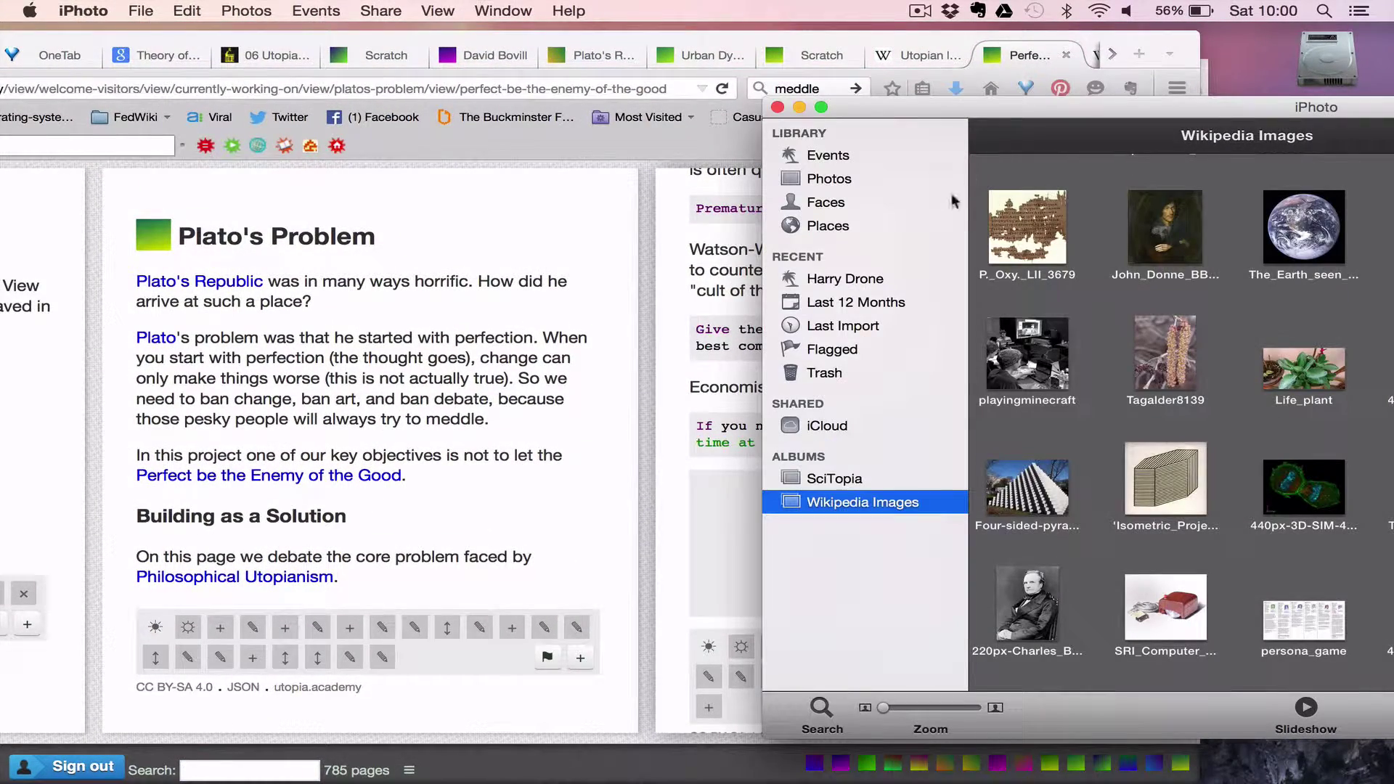
drag(849, 100, 1111, 86)
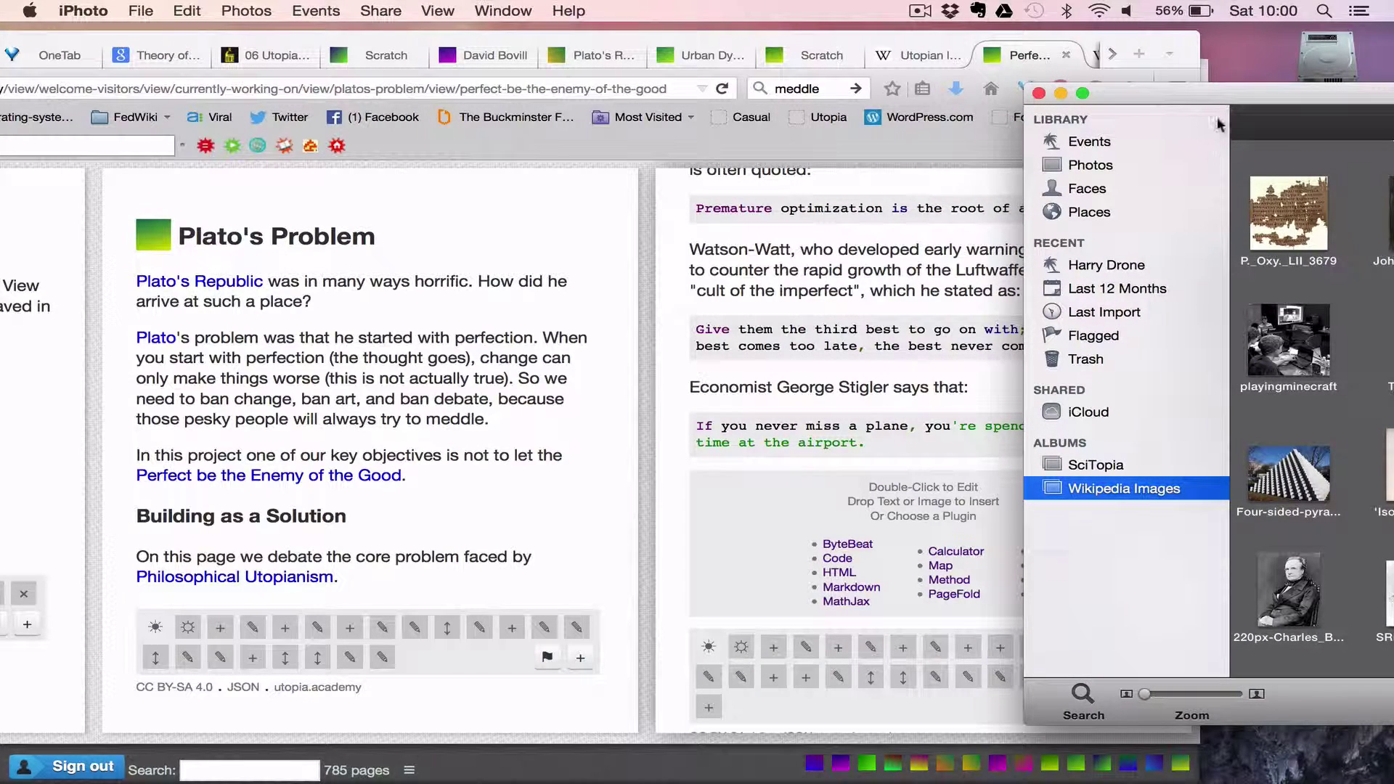
Hide iPhoto and move Finder's Wikipedia Images window clear of most of the wiki page
drag(1230, 101, 853, 107)
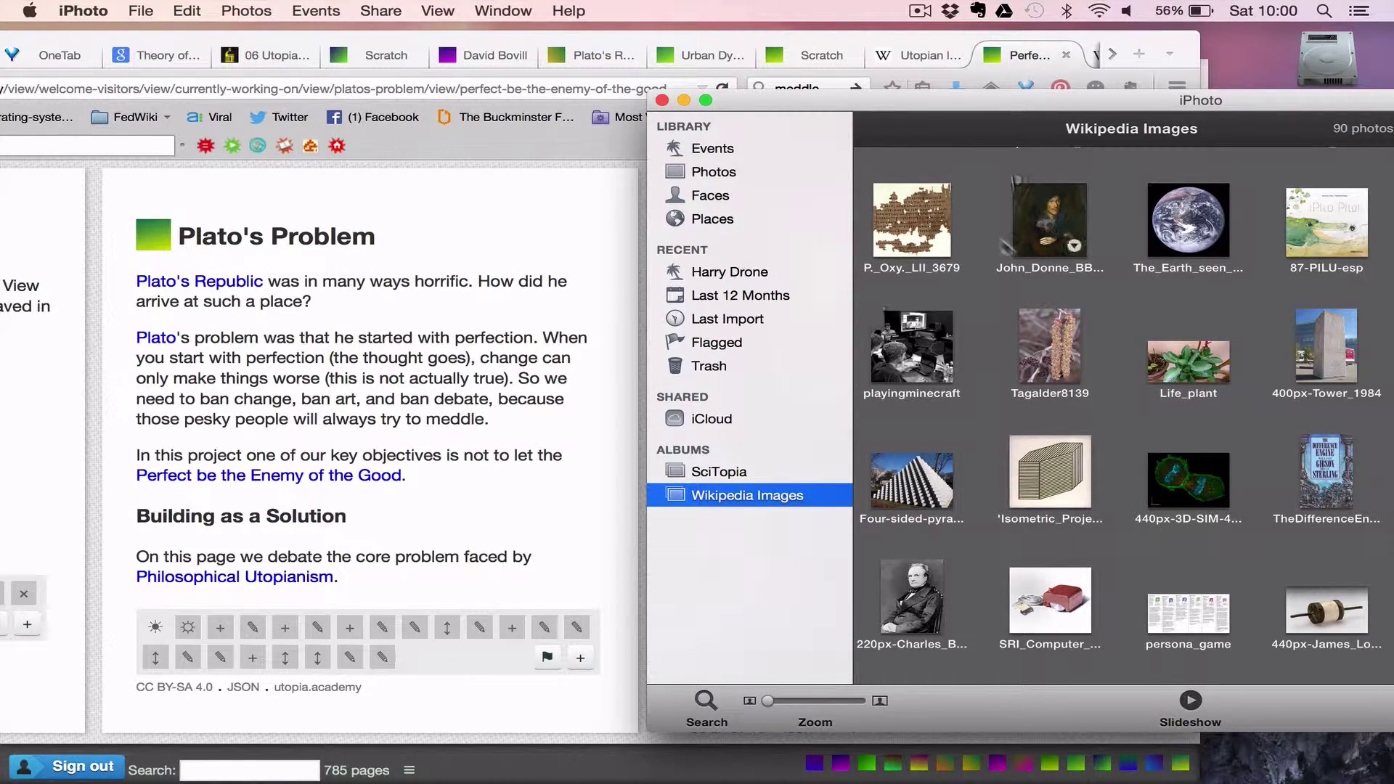
scroll(979, 219, up, 5)
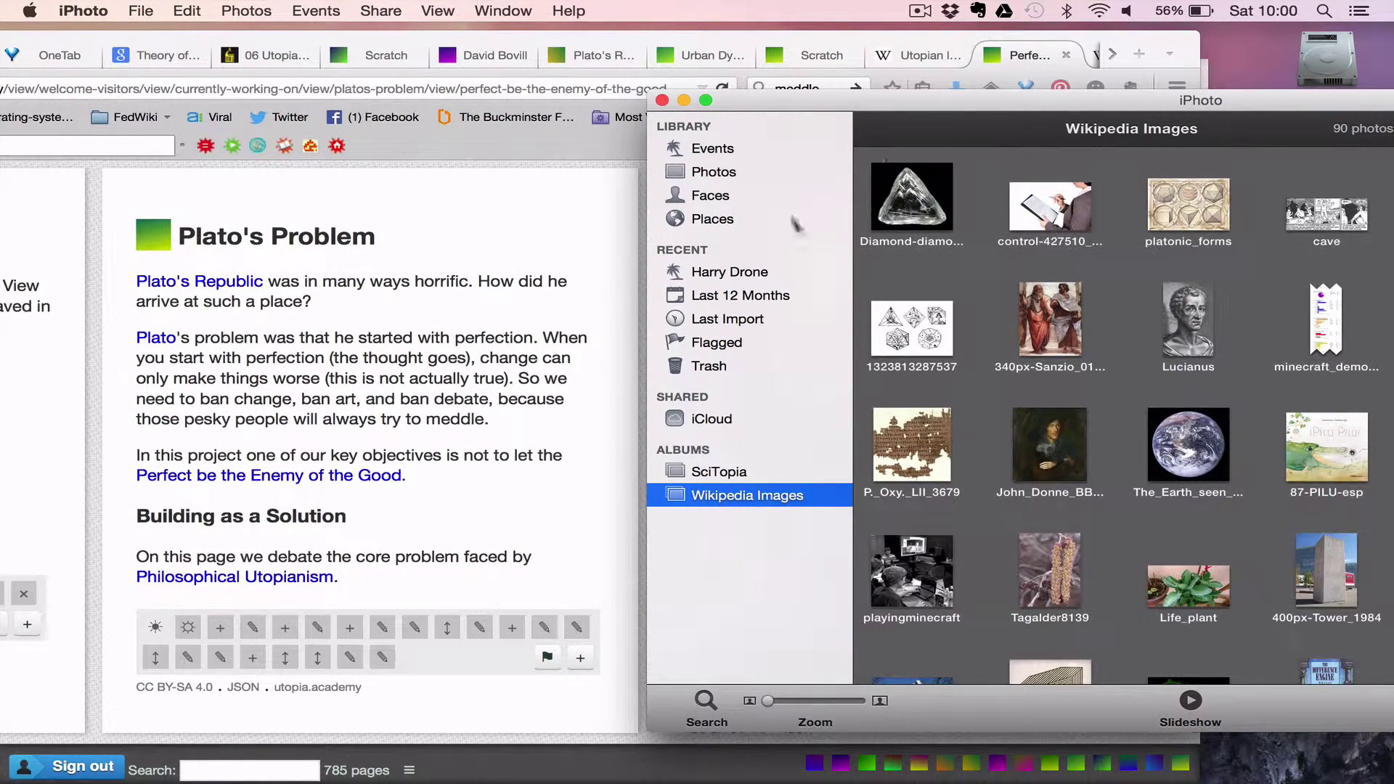
drag(753, 100, 994, 148)
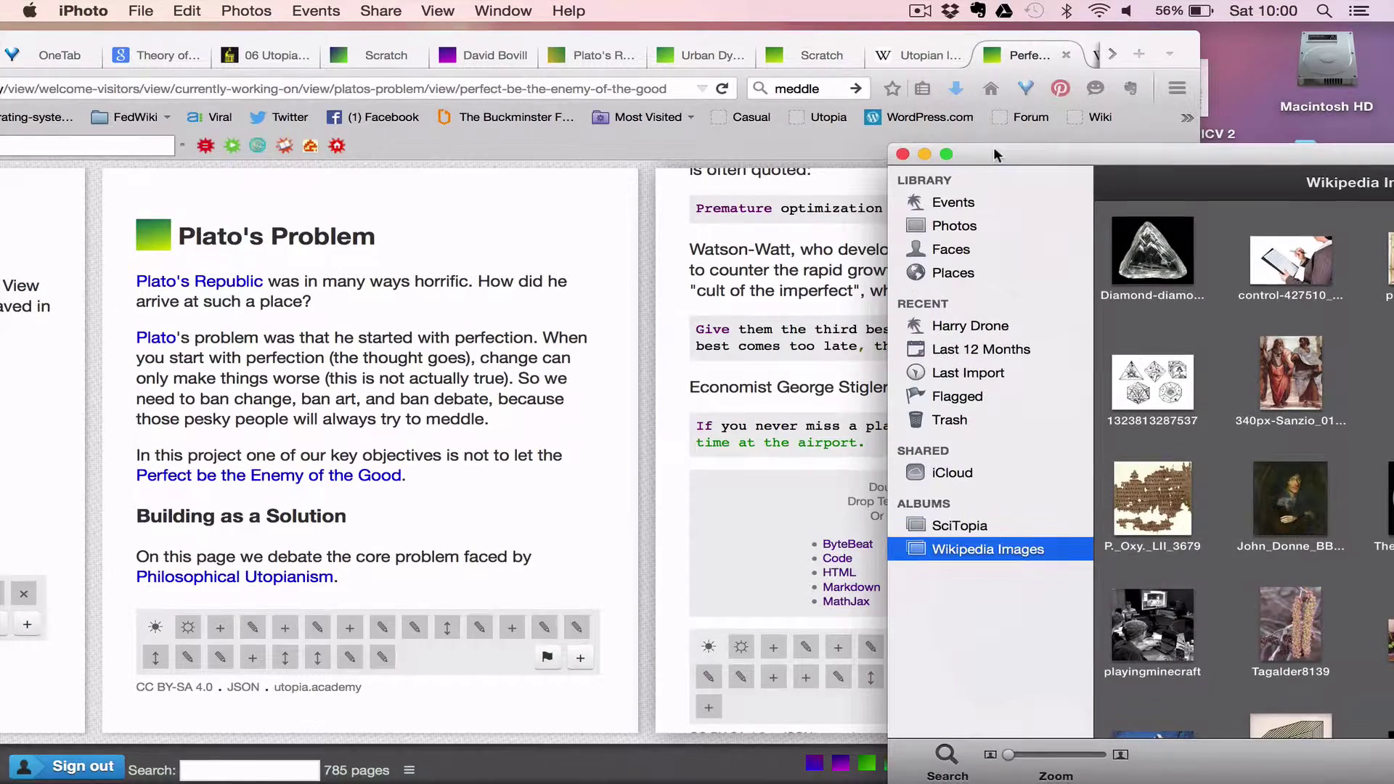
key(super+h)
click(1233, 192)
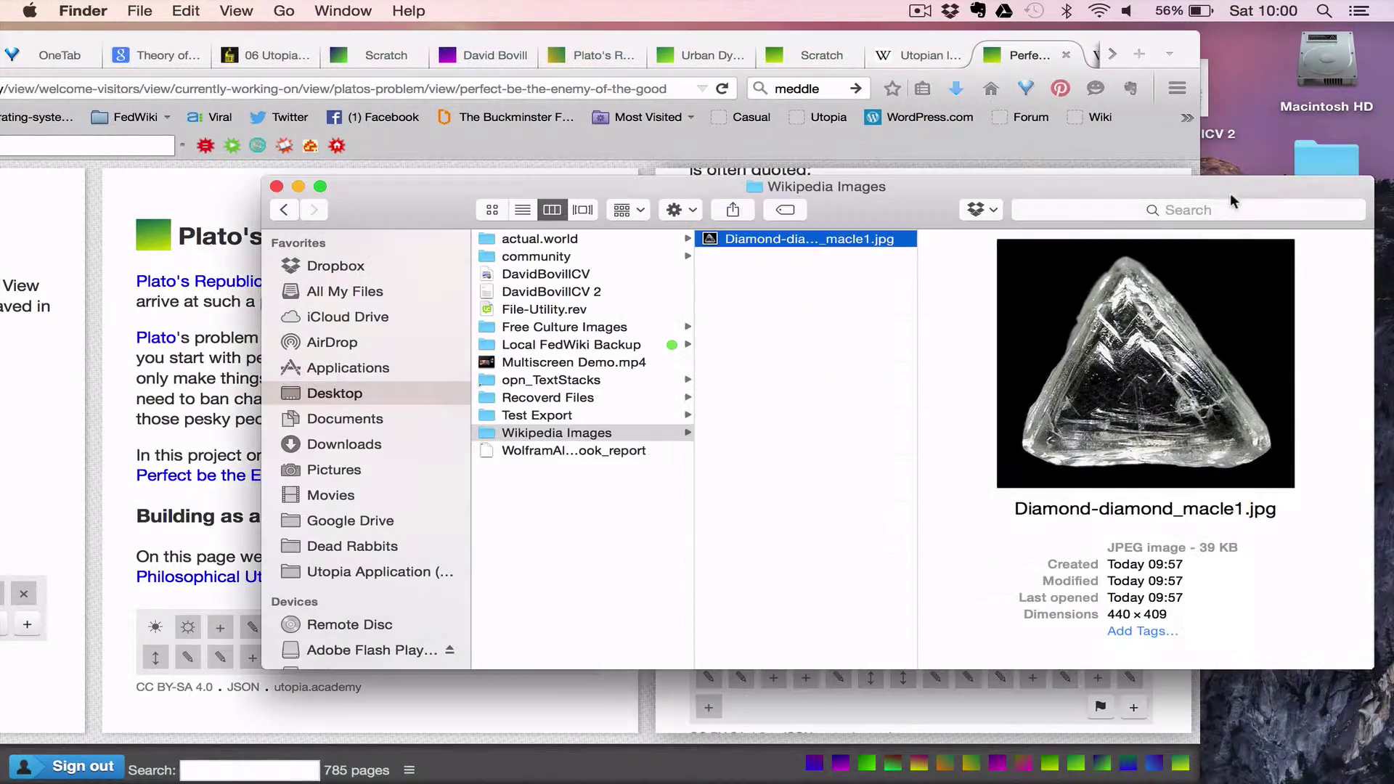
drag(556, 181, 996, 29)
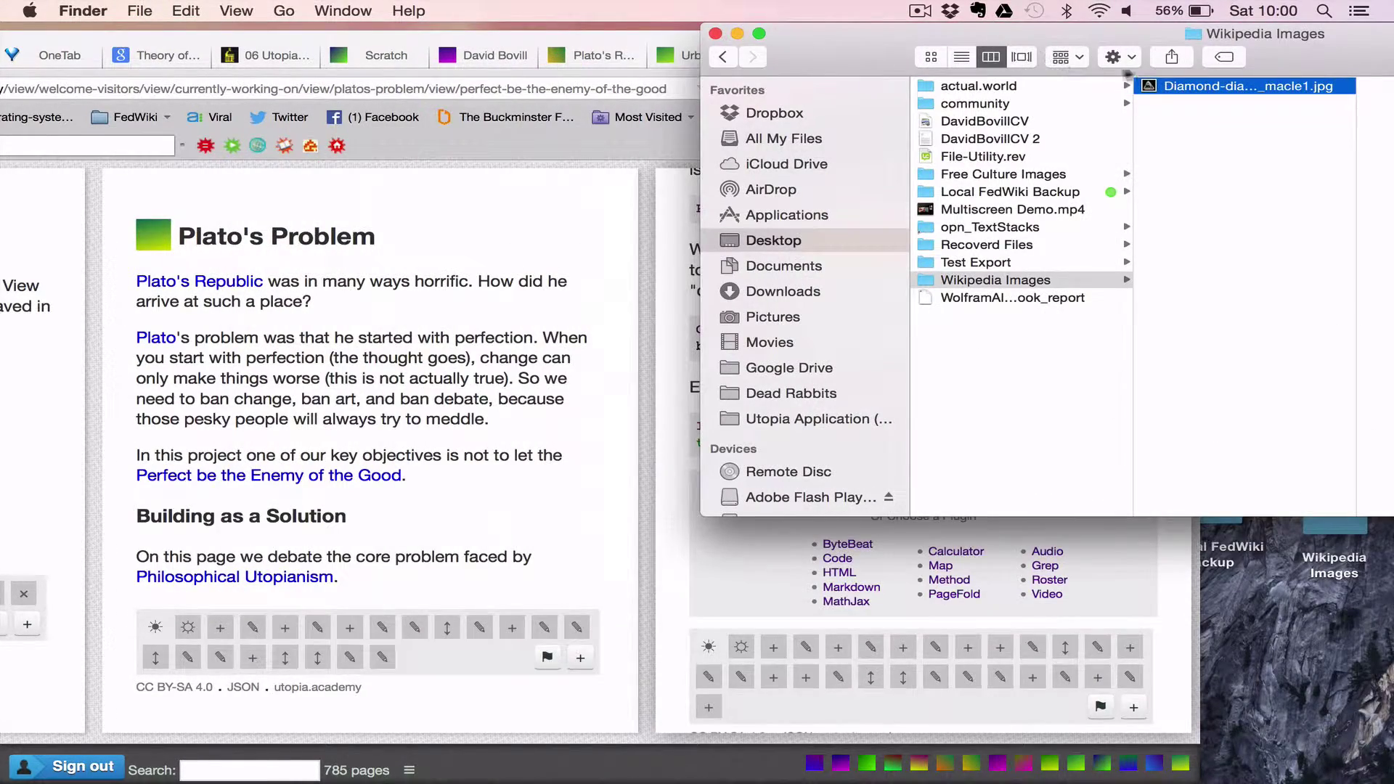
Switch to Firefox and open the Scratch page linked from the "Currently Working On" page
click(645, 476)
scroll(694, 432, up, 10)
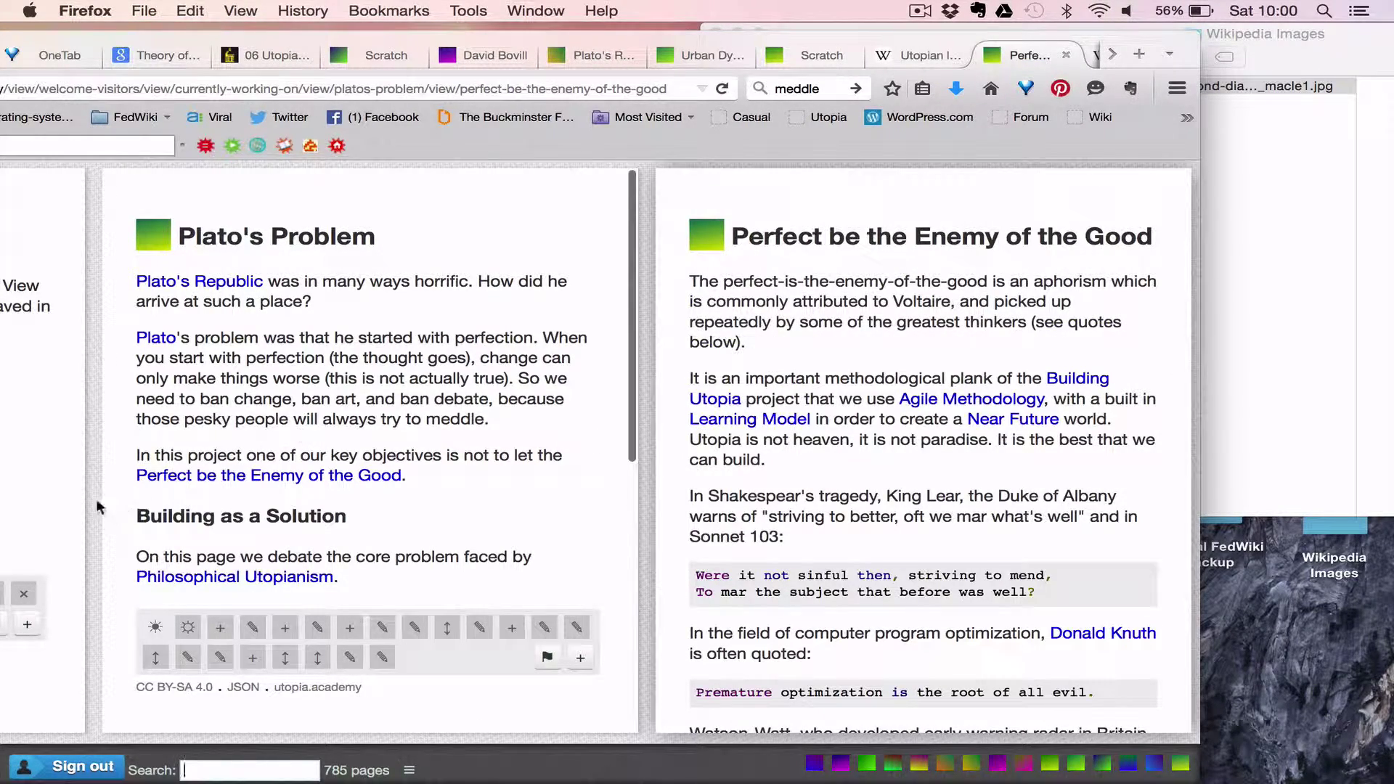
scroll(155, 378, left, 15)
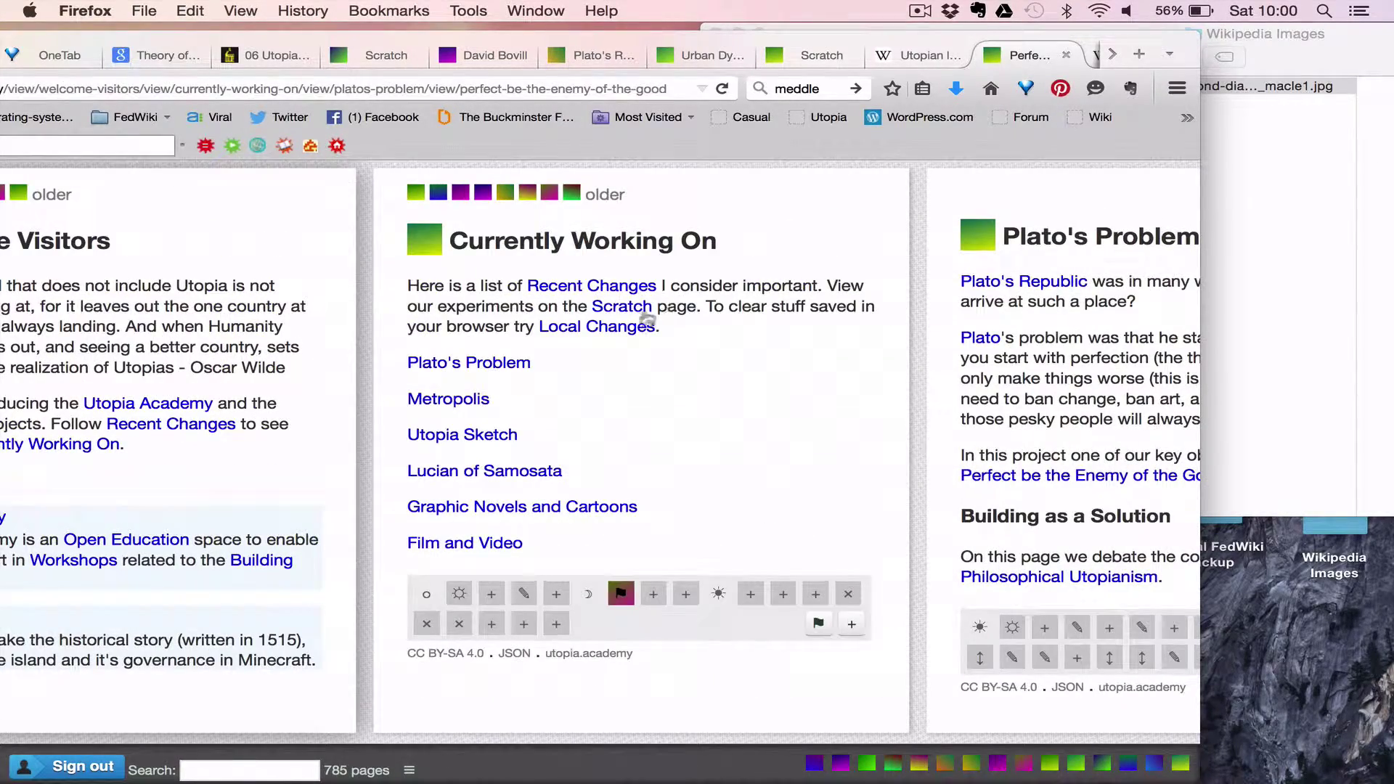
click(623, 309)
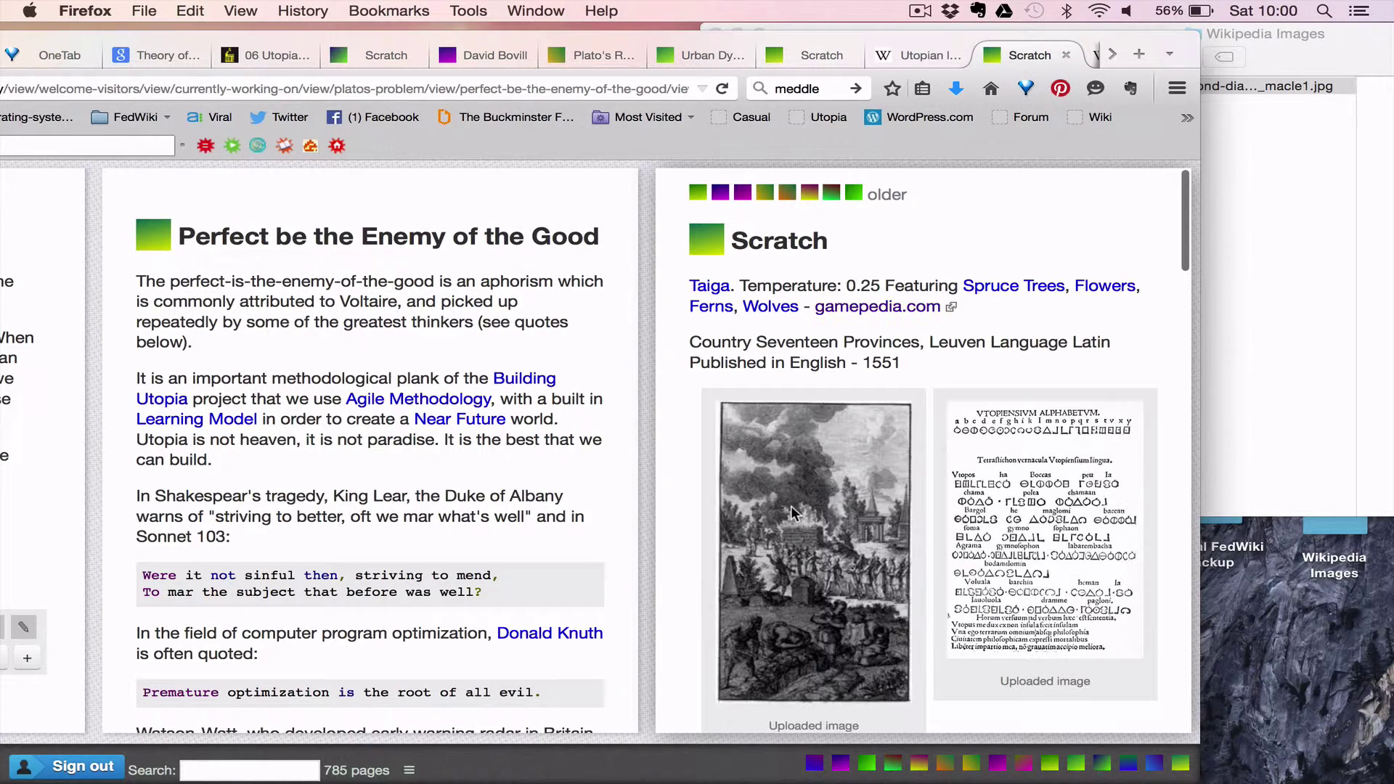
Add an empty item at the end of the Scratch page and place Diamond-diamond_macle1.jpg from Finder into it
scroll(1111, 652, down, 15)
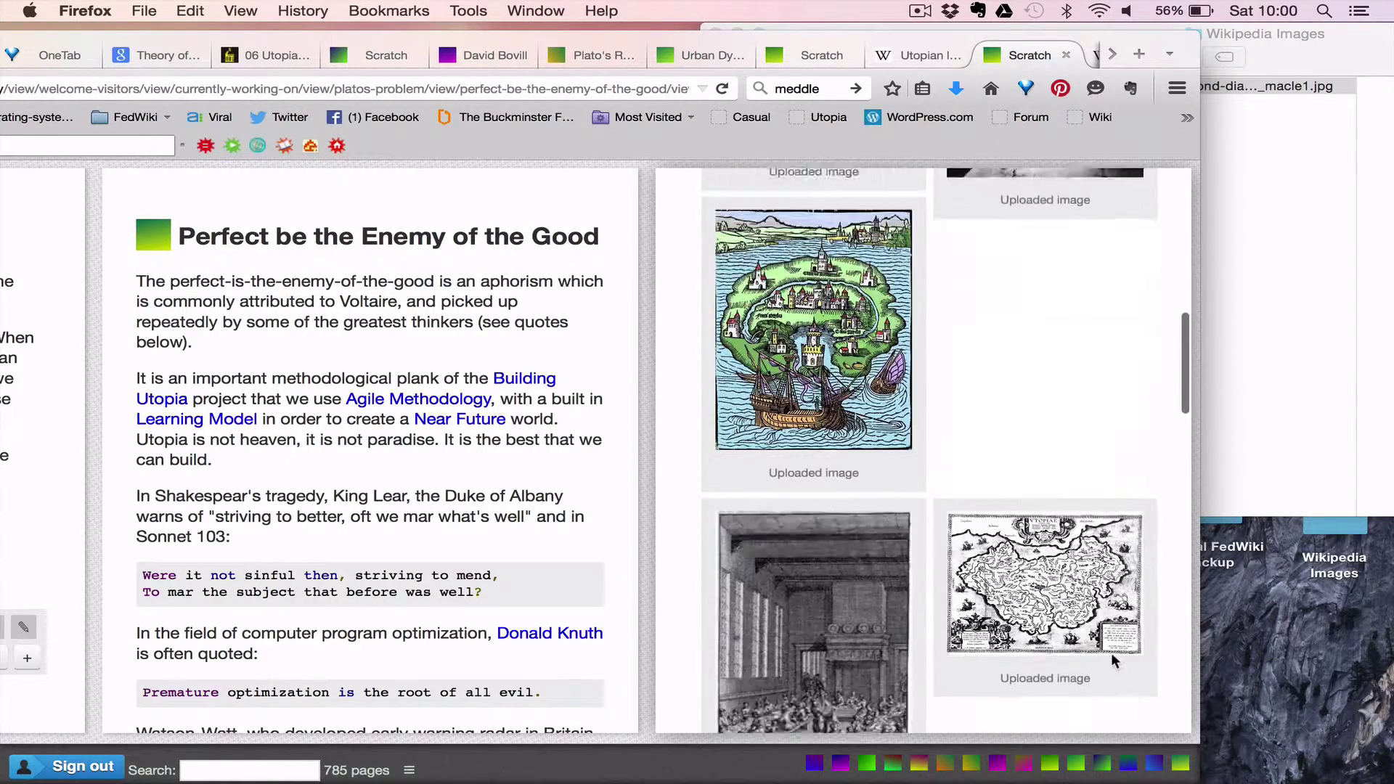
scroll(1111, 652, down, 8)
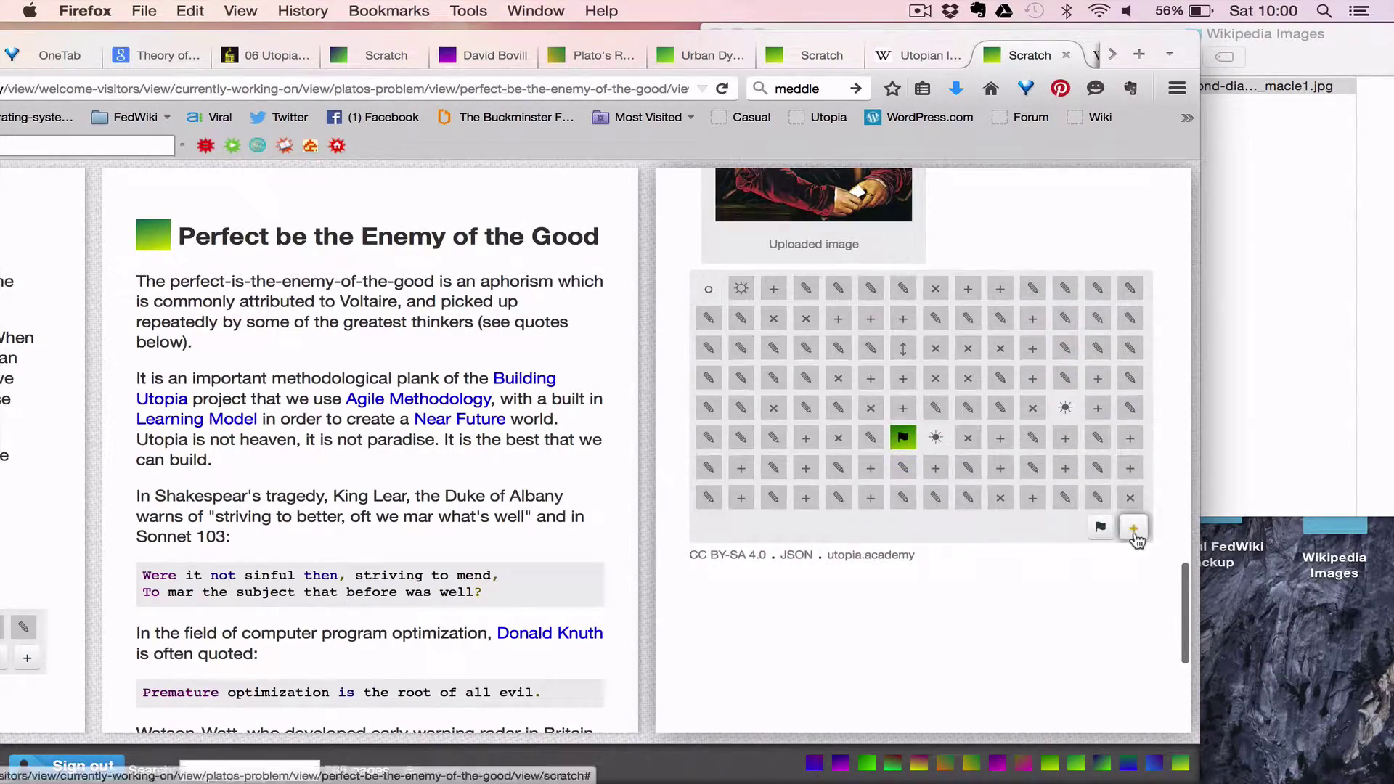
click(1133, 535)
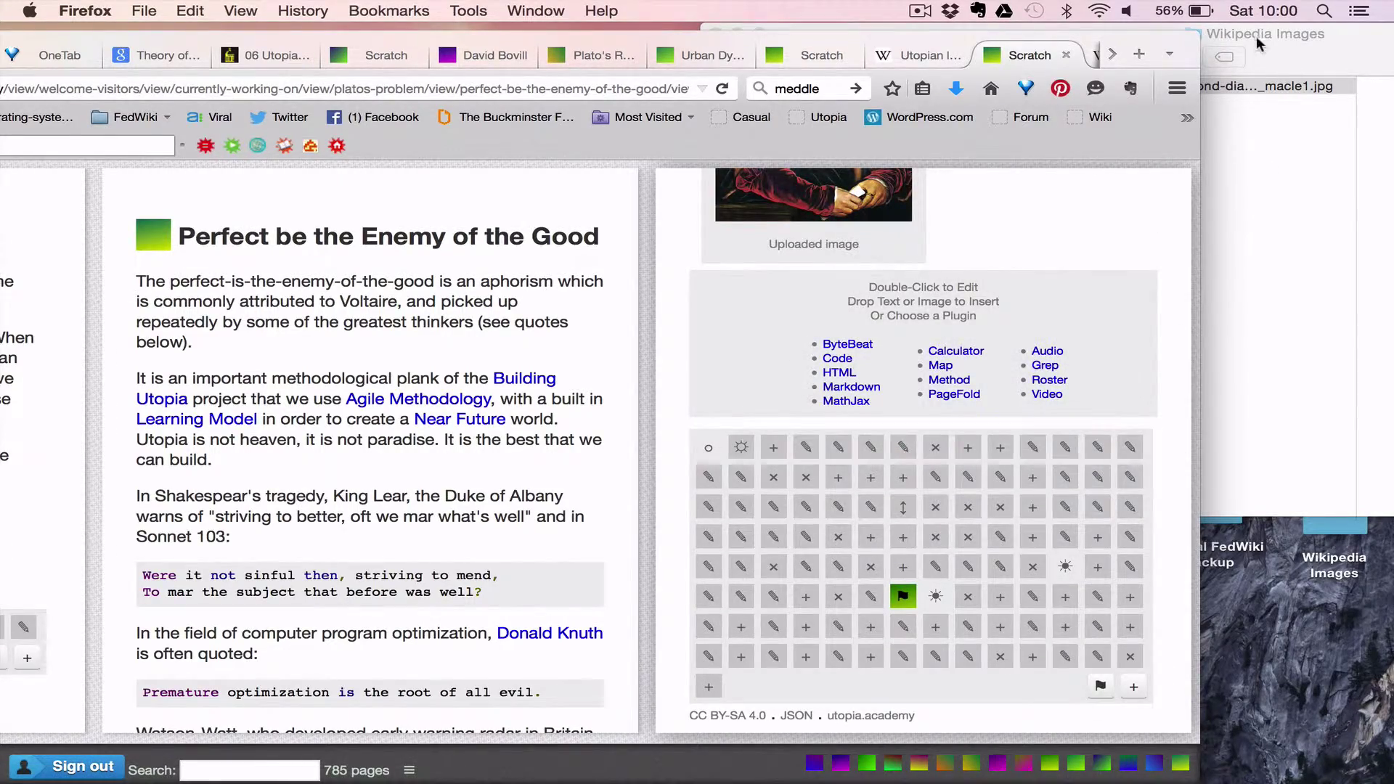
click(1256, 35)
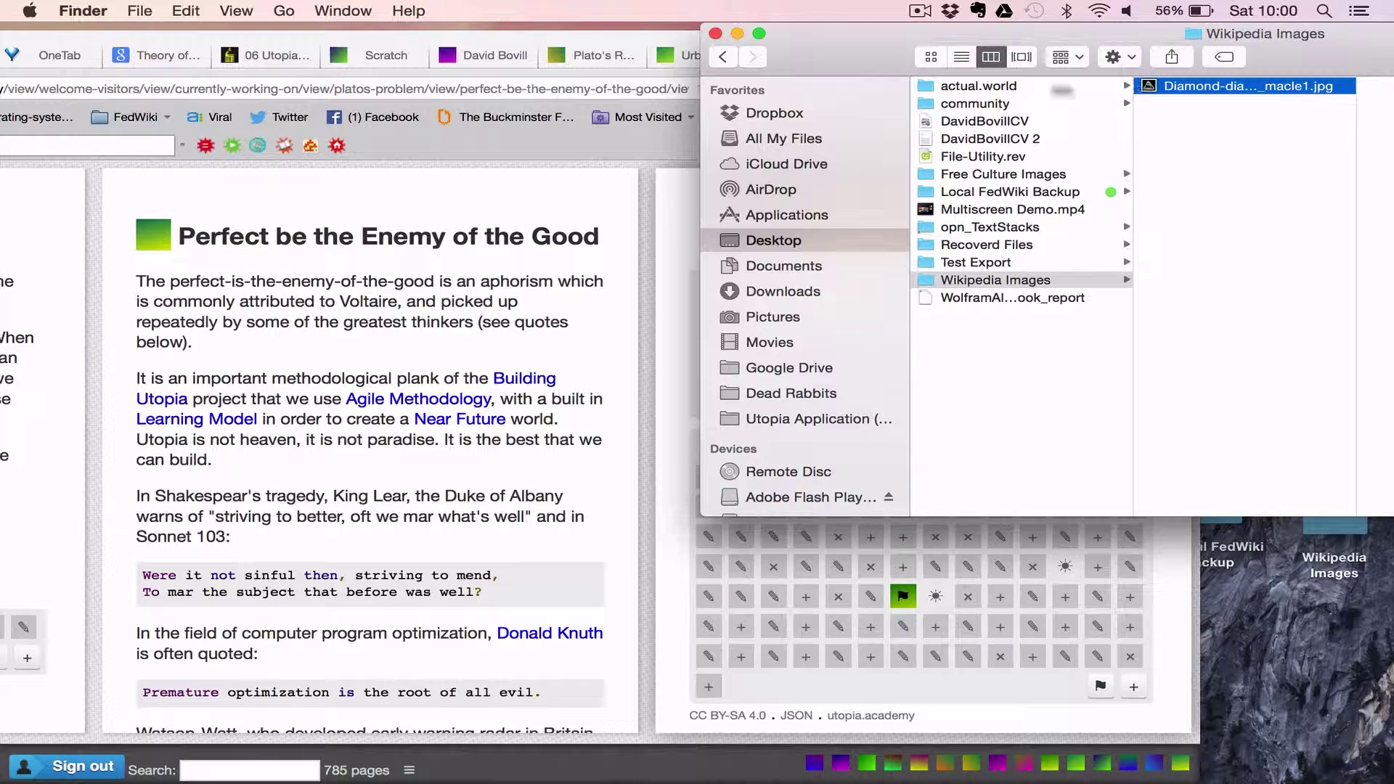
drag(876, 56, 1077, 56)
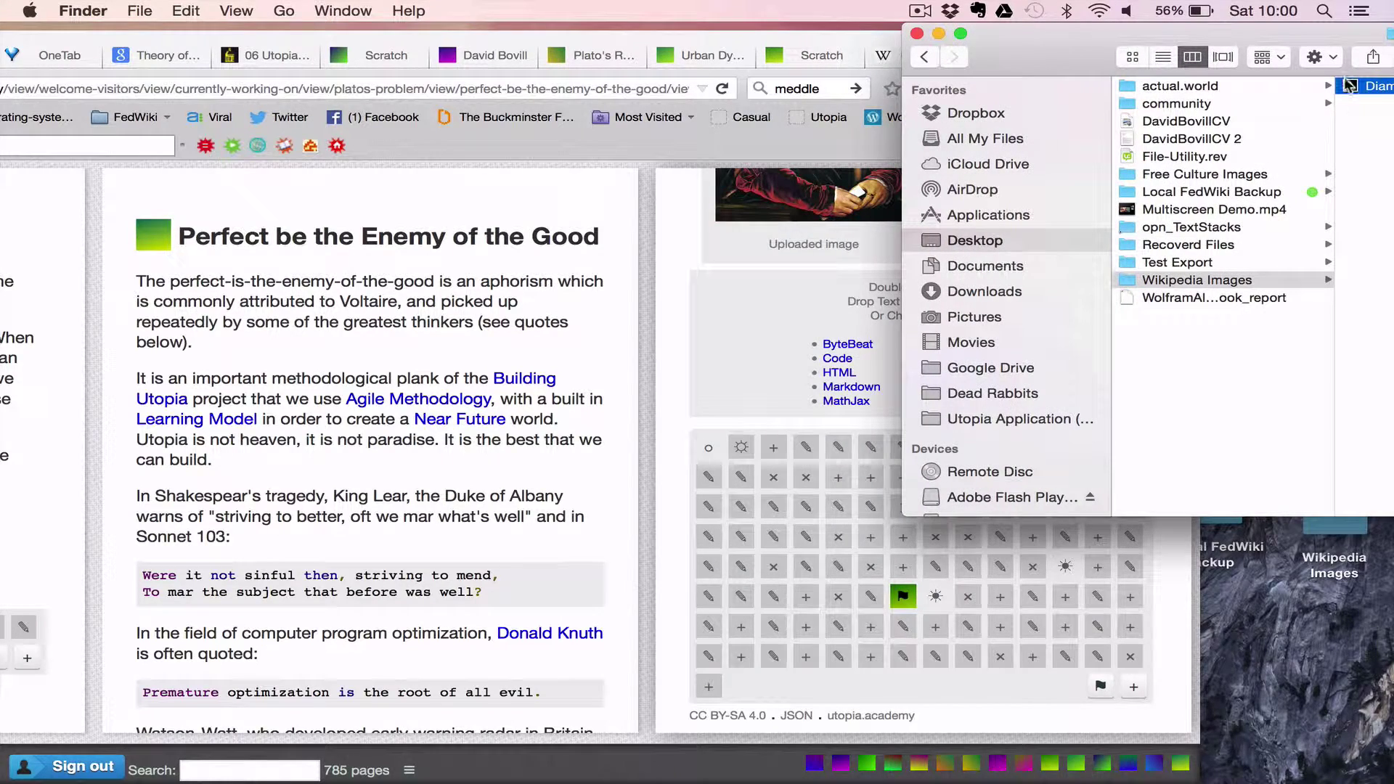
drag(1351, 86, 778, 326)
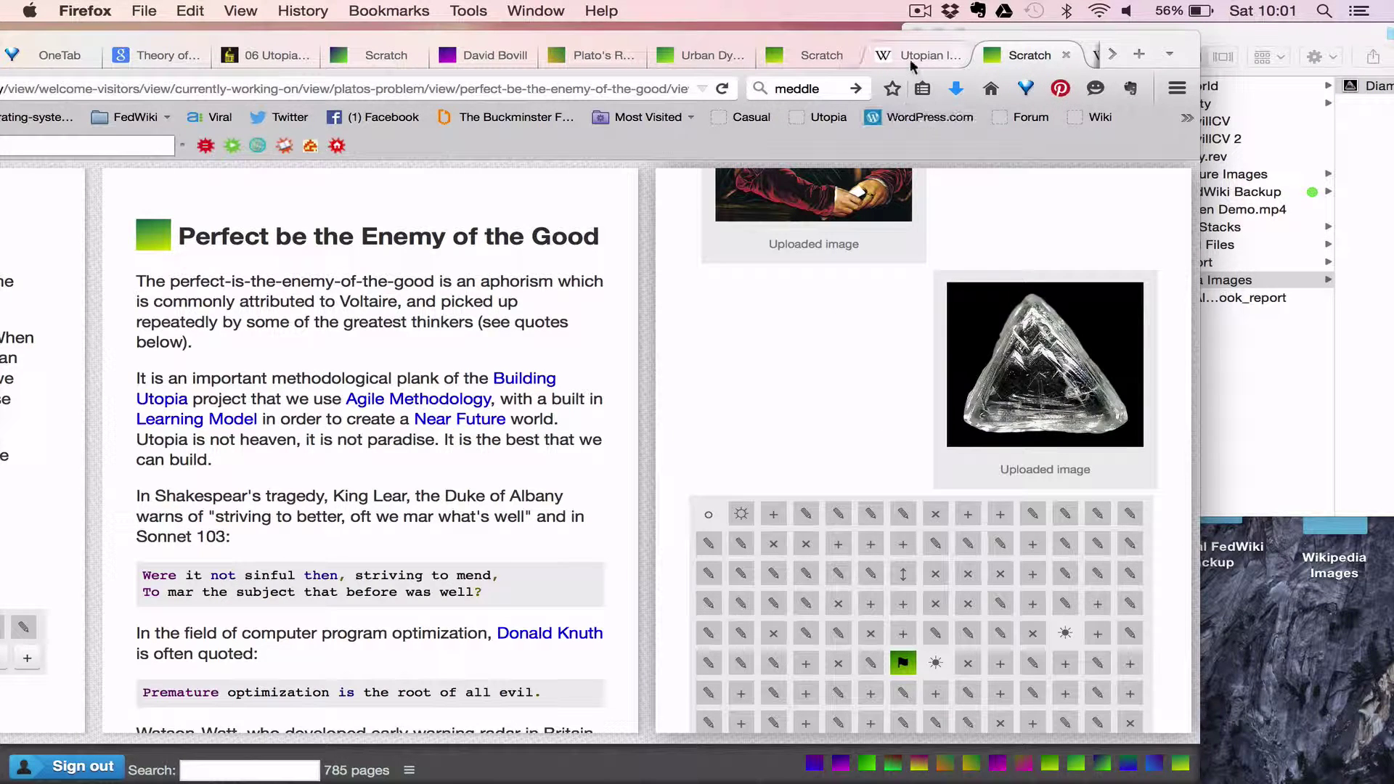
Copy the web address of the diamond image's Wikipedia media page and view the image description below it
click(1113, 55)
click(1113, 54)
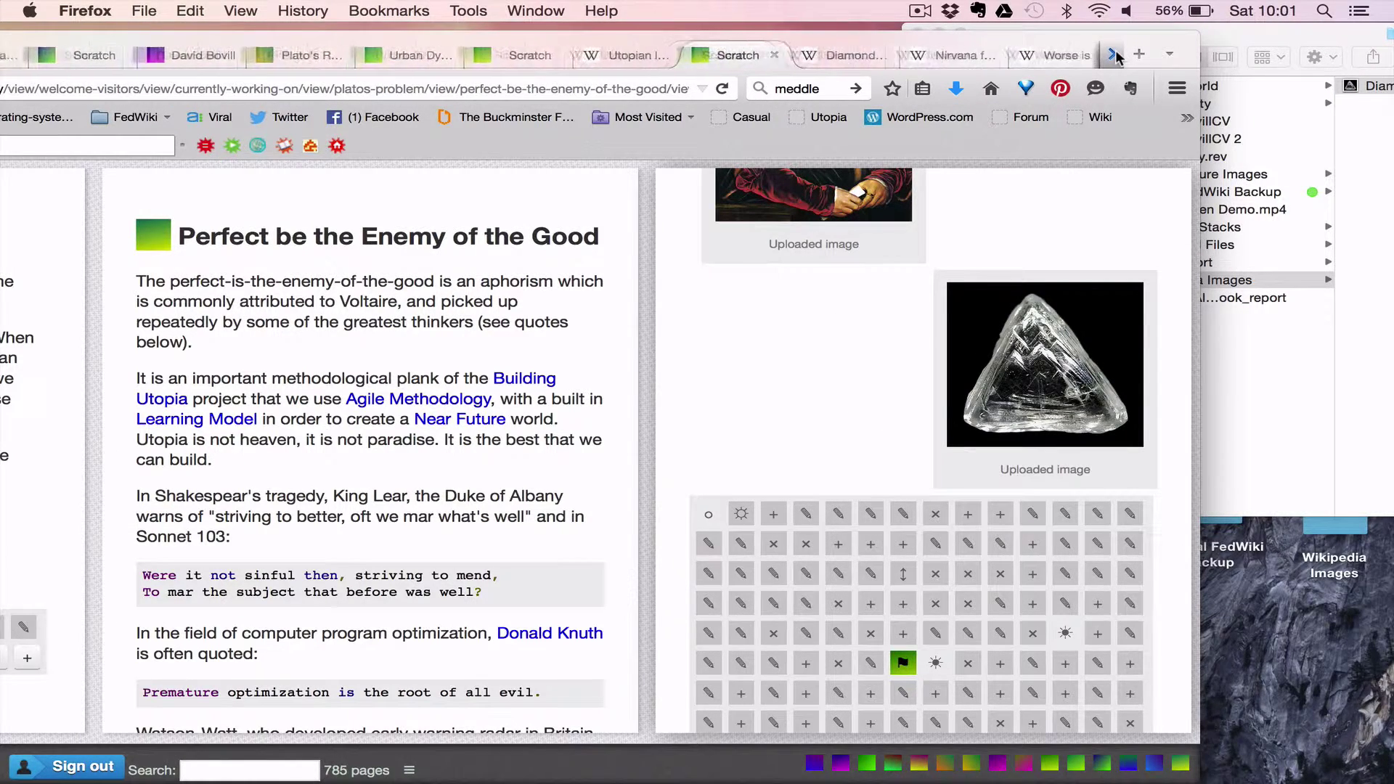
click(1113, 54)
click(700, 55)
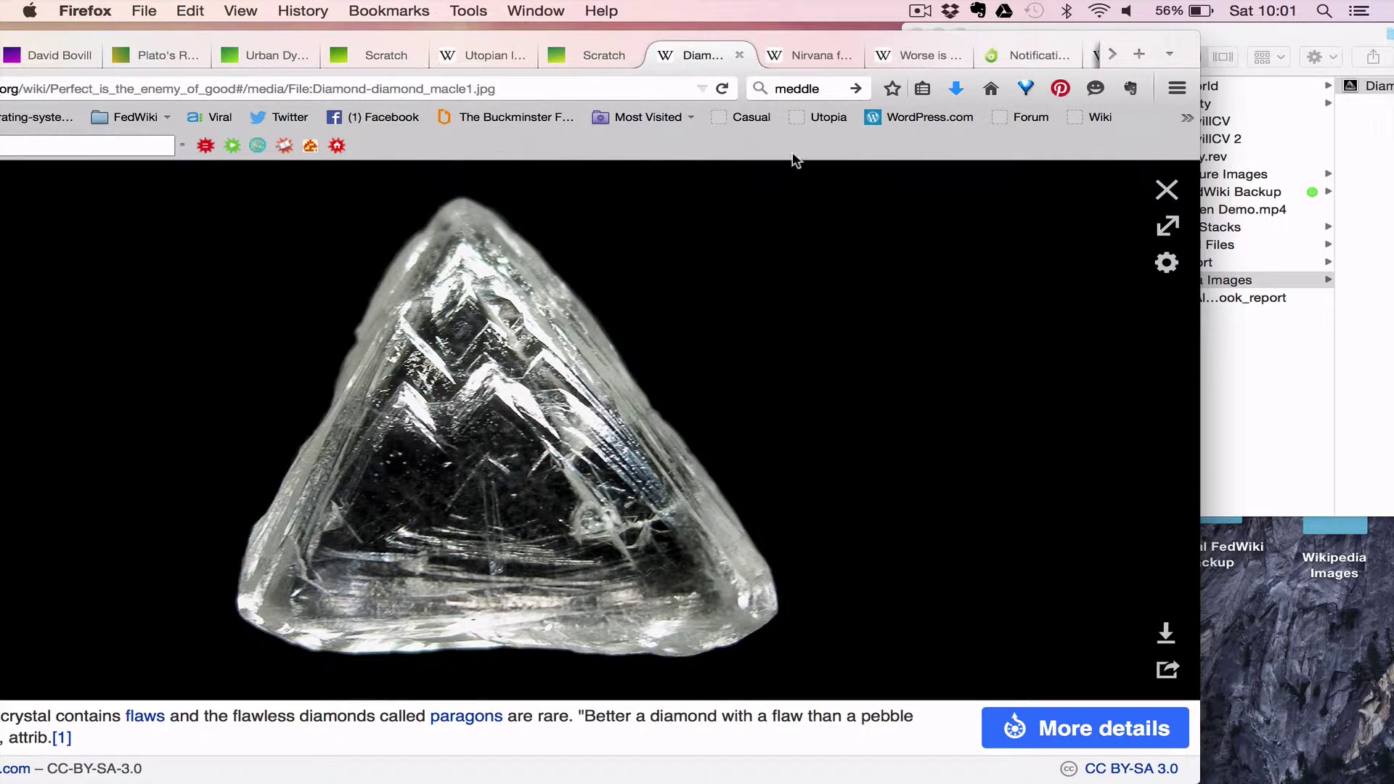
click(479, 88)
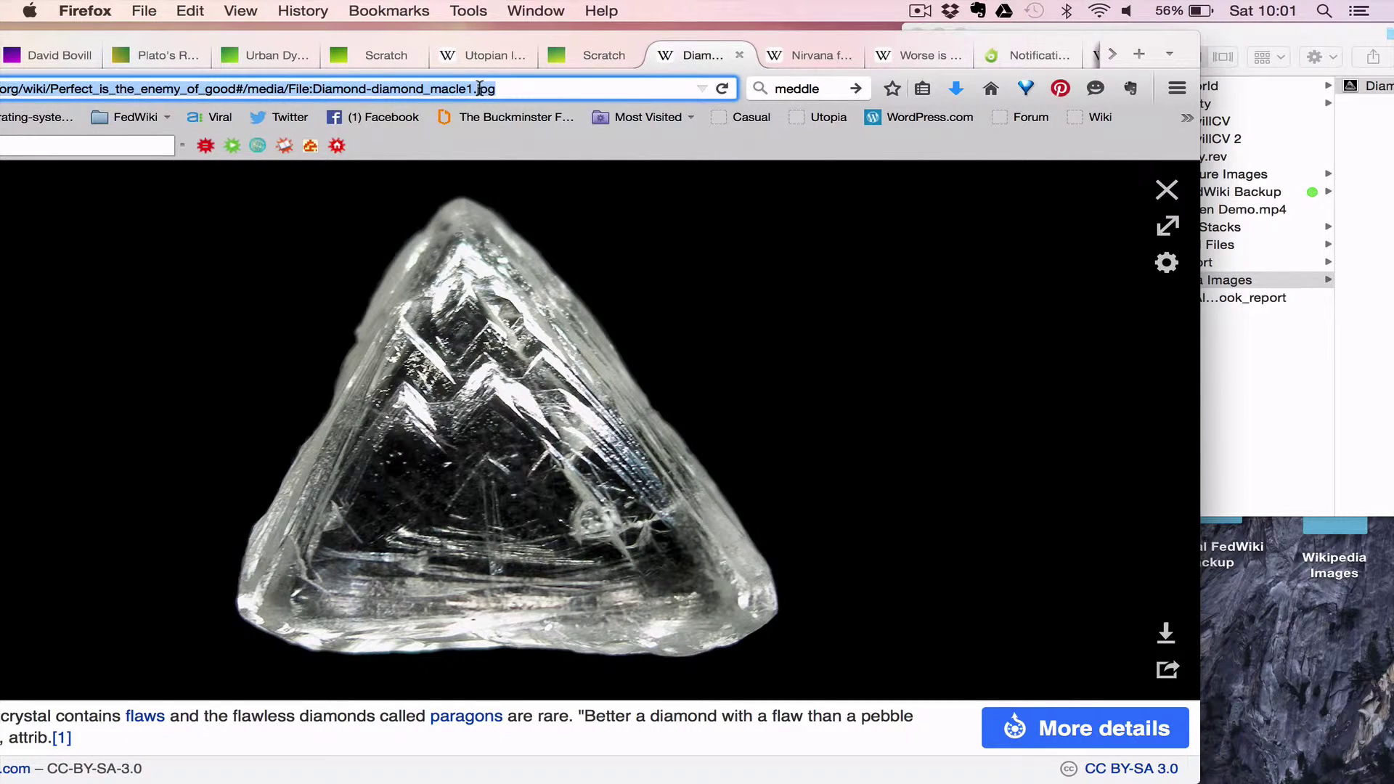
key(super+c)
drag(242, 34, 433, 28)
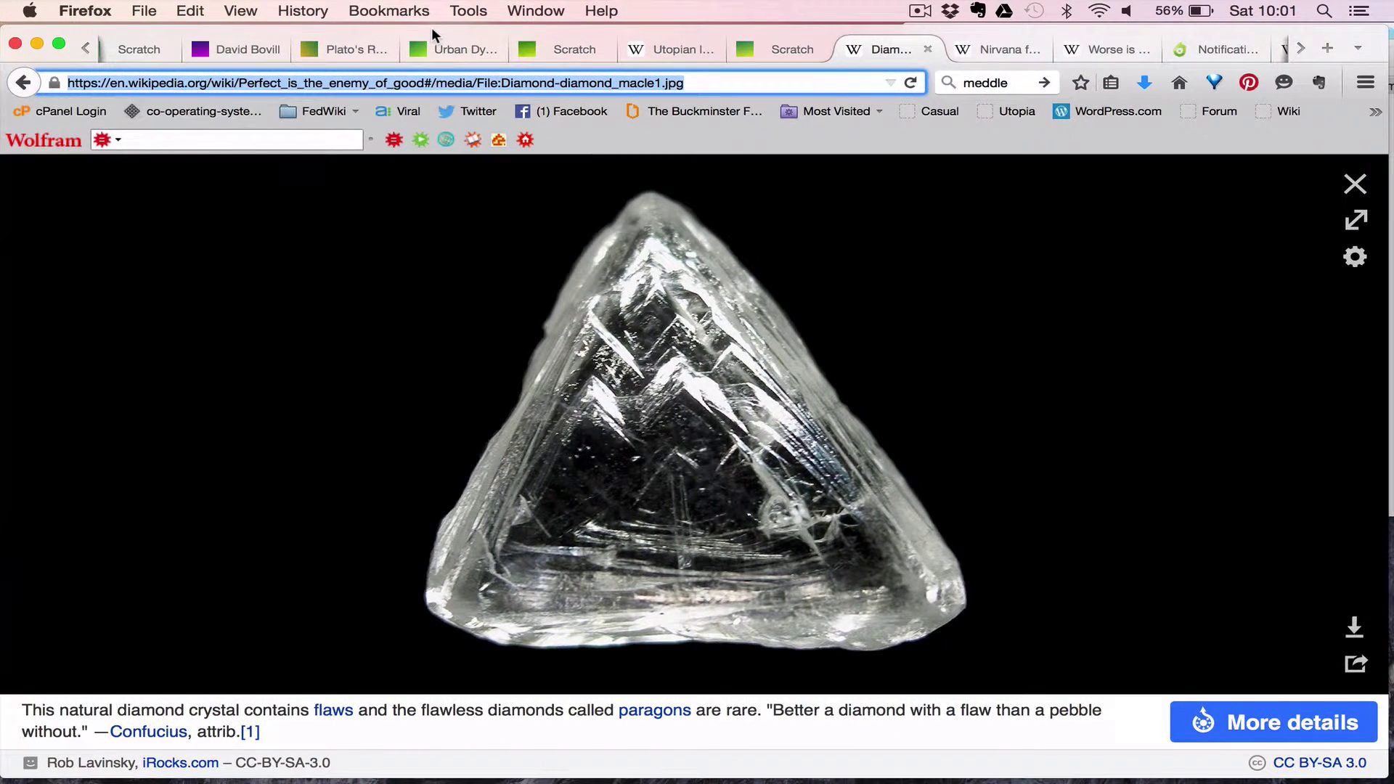
key(super+c)
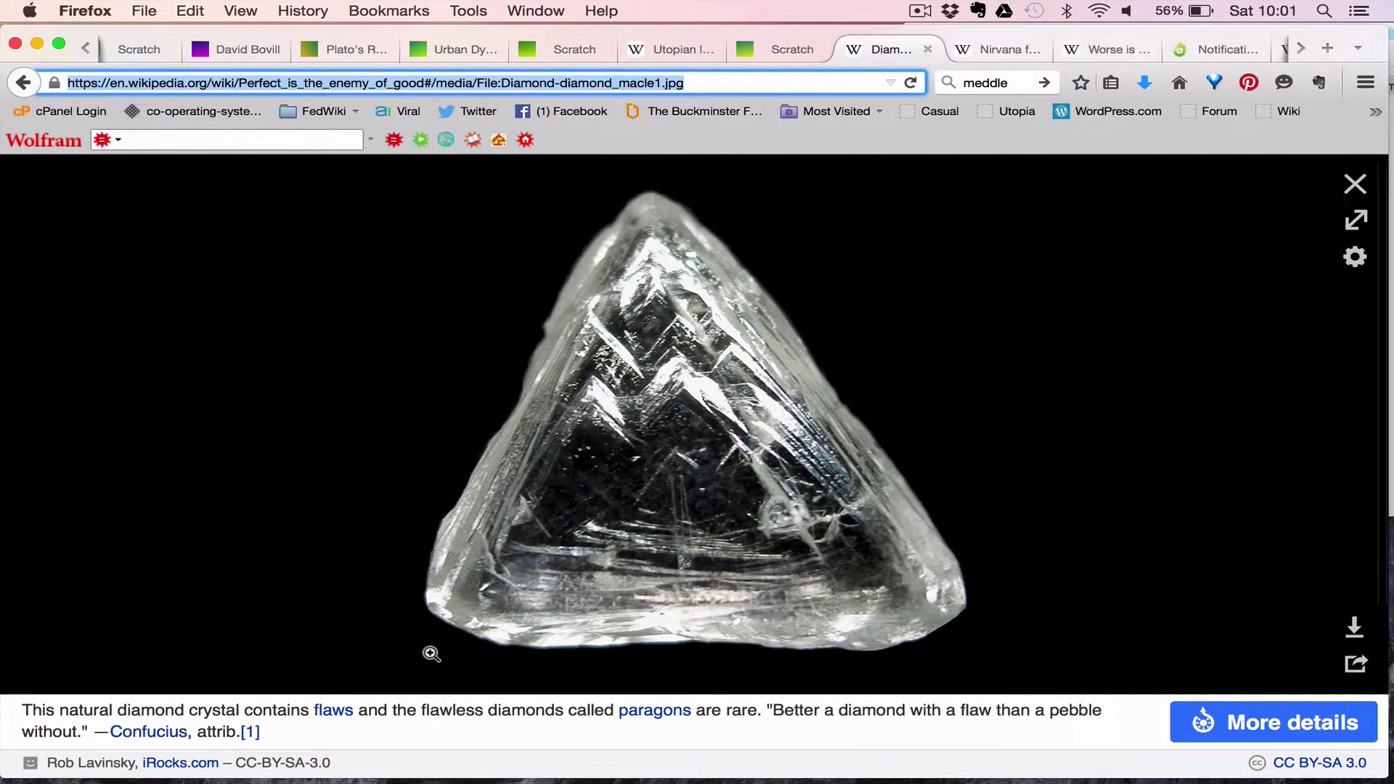
scroll(434, 658, down, 3)
scroll(403, 675, down, 4)
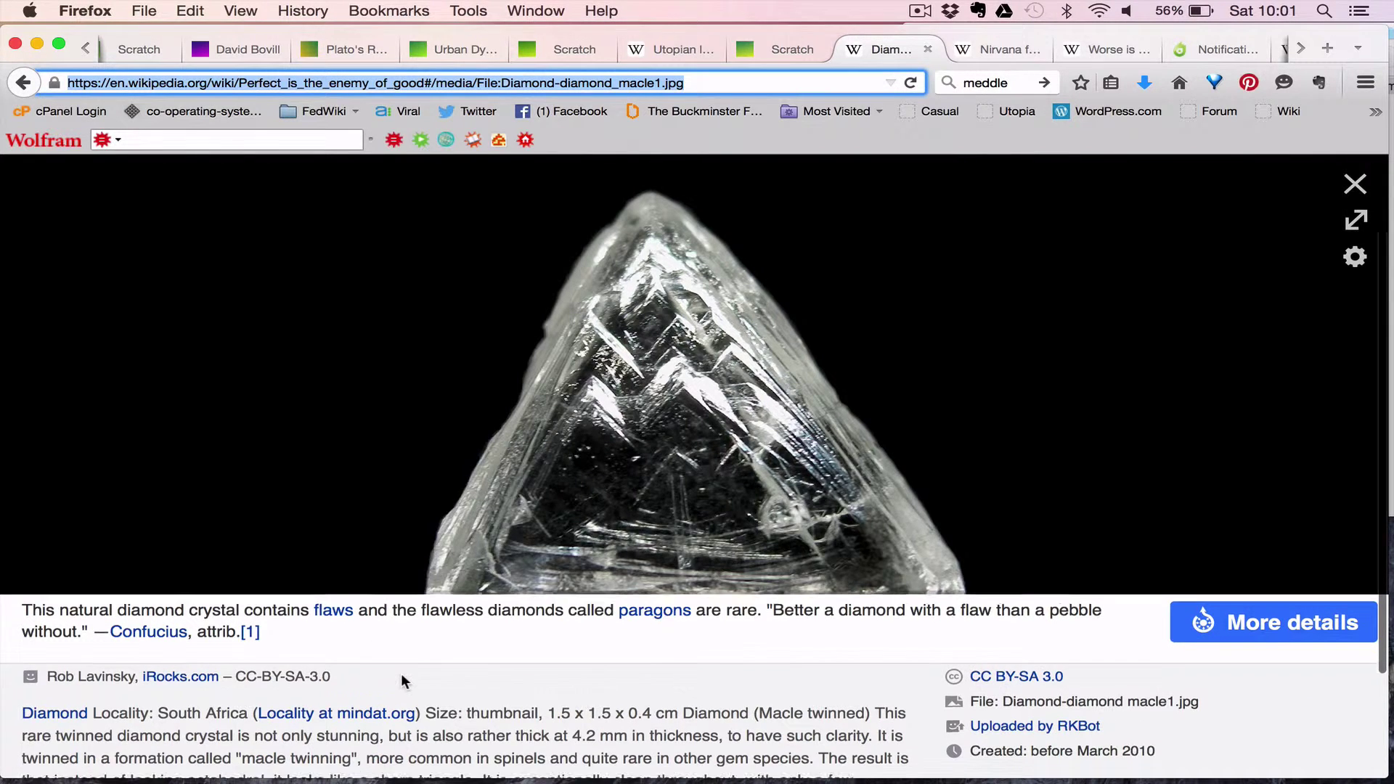
scroll(363, 648, down, 2)
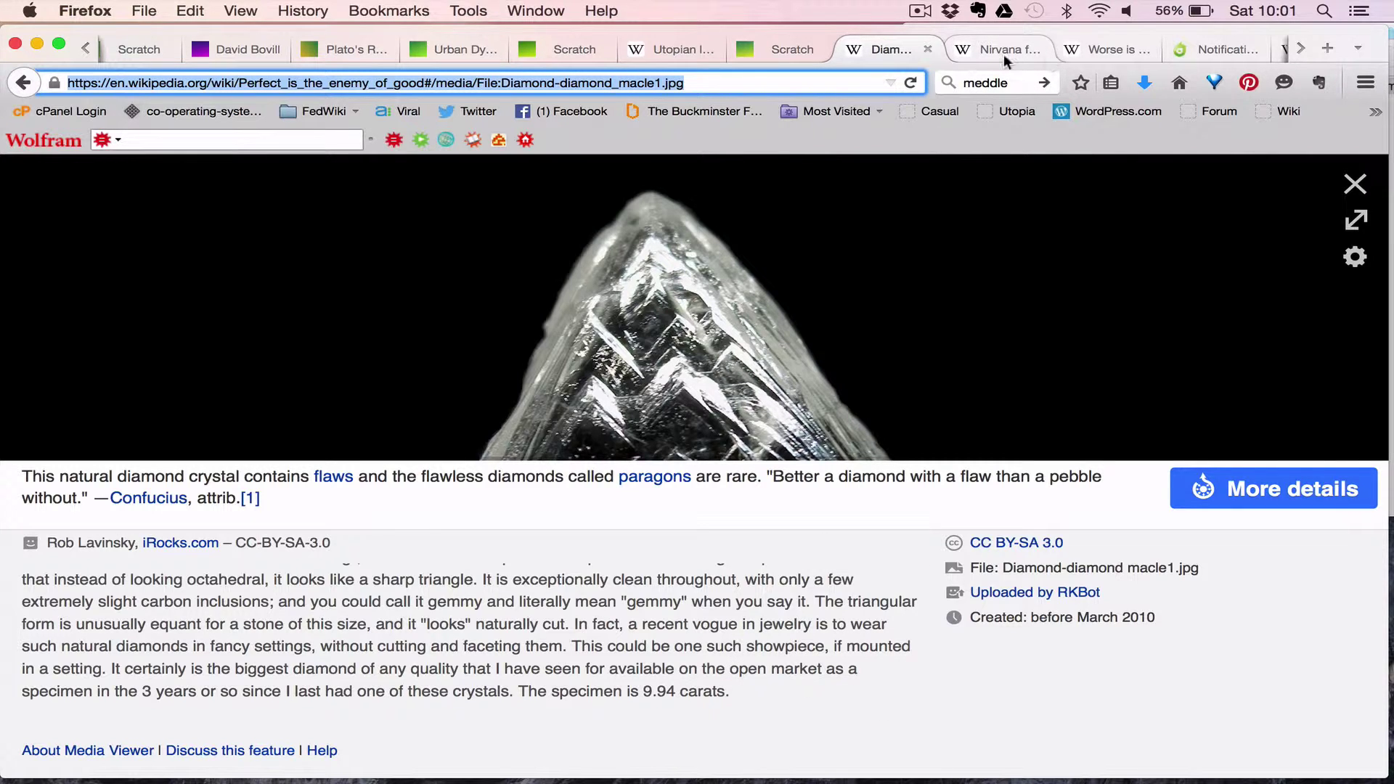
On the Scratch page, replace the diamond image's caption with a dash and a "wikipedia" link to the copied address
click(771, 50)
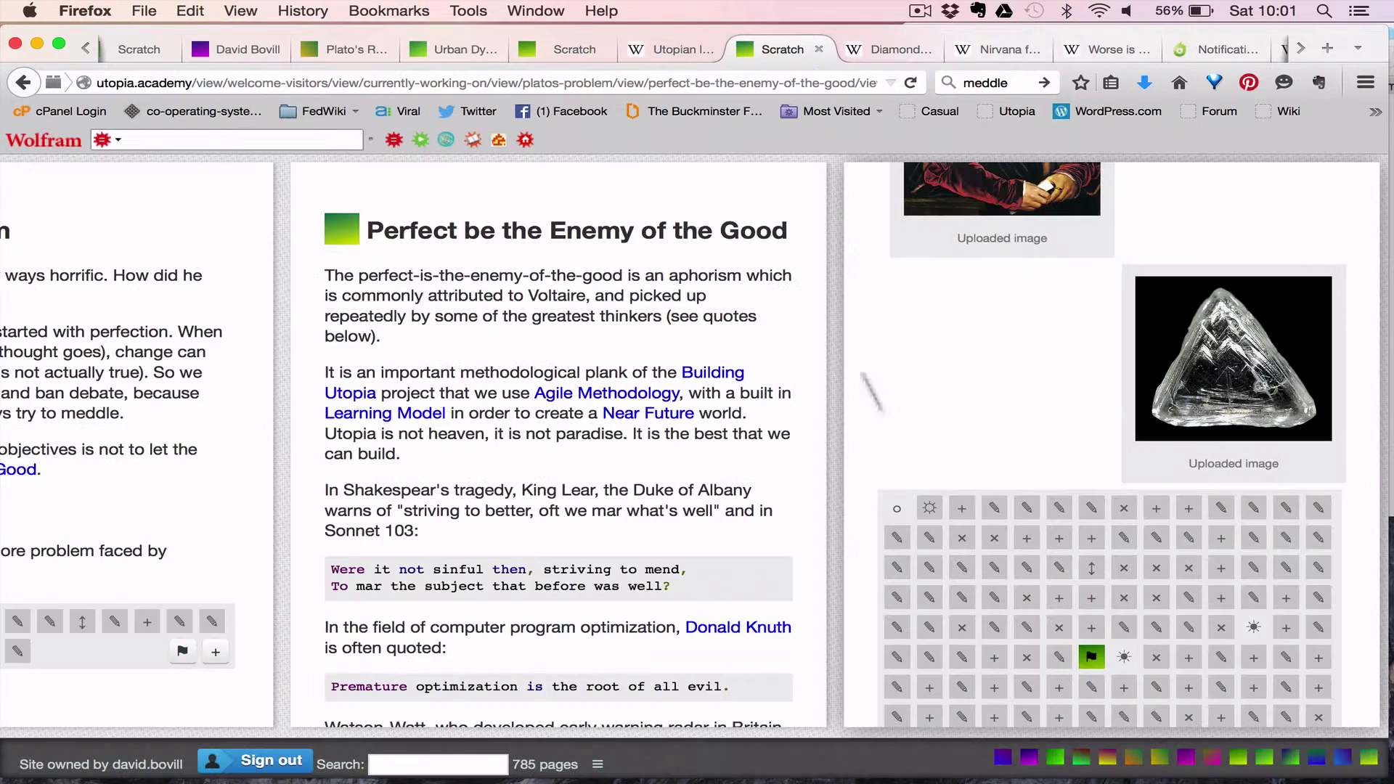
double_click(1235, 464)
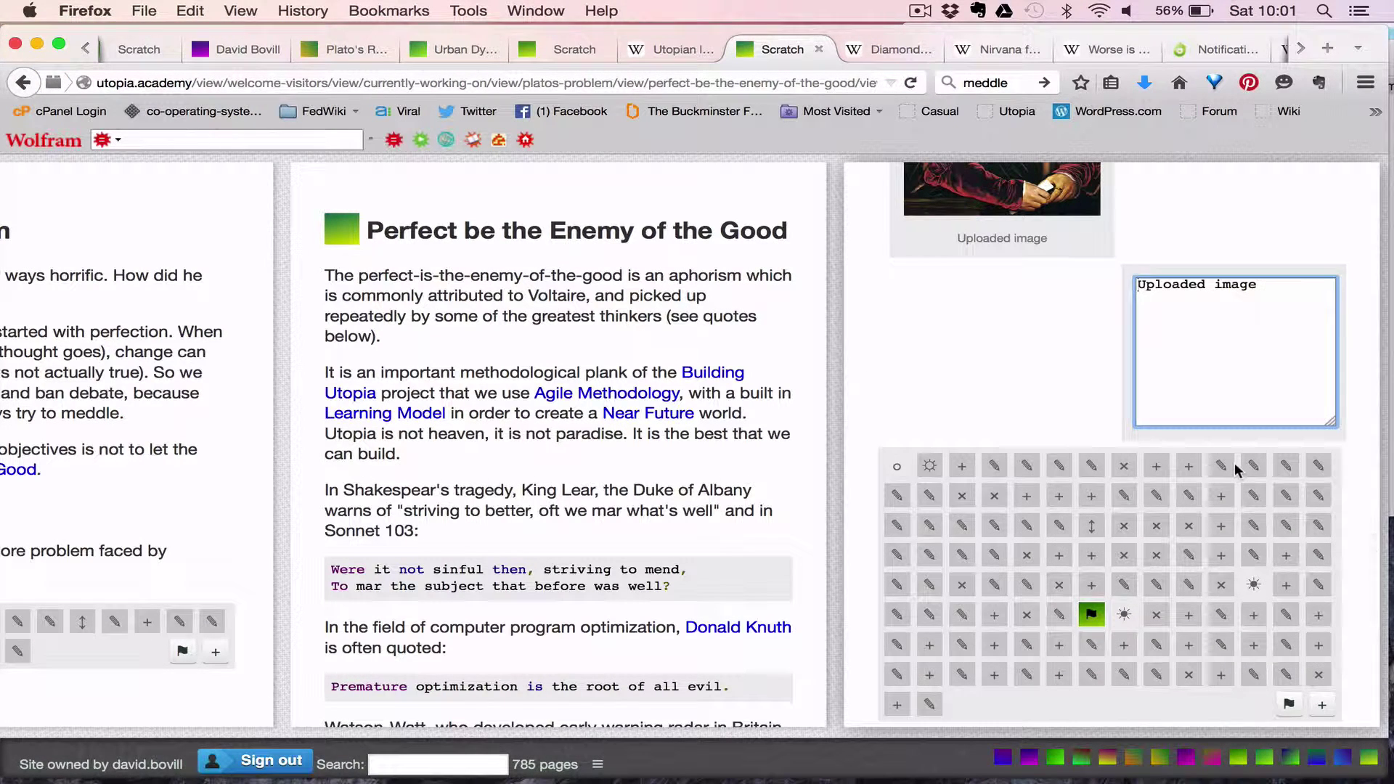
key(super+a)
text(-)
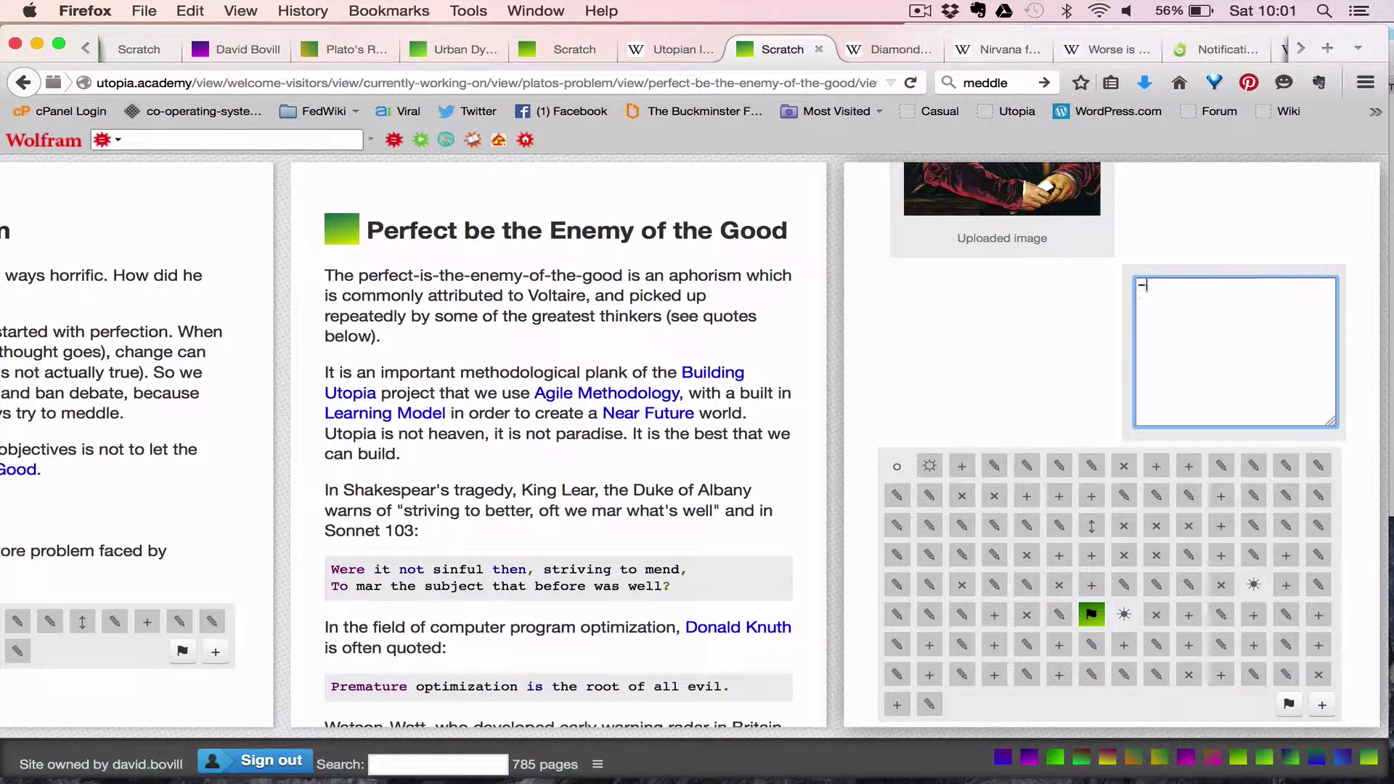
key(Return)
text([)
key(super+v)
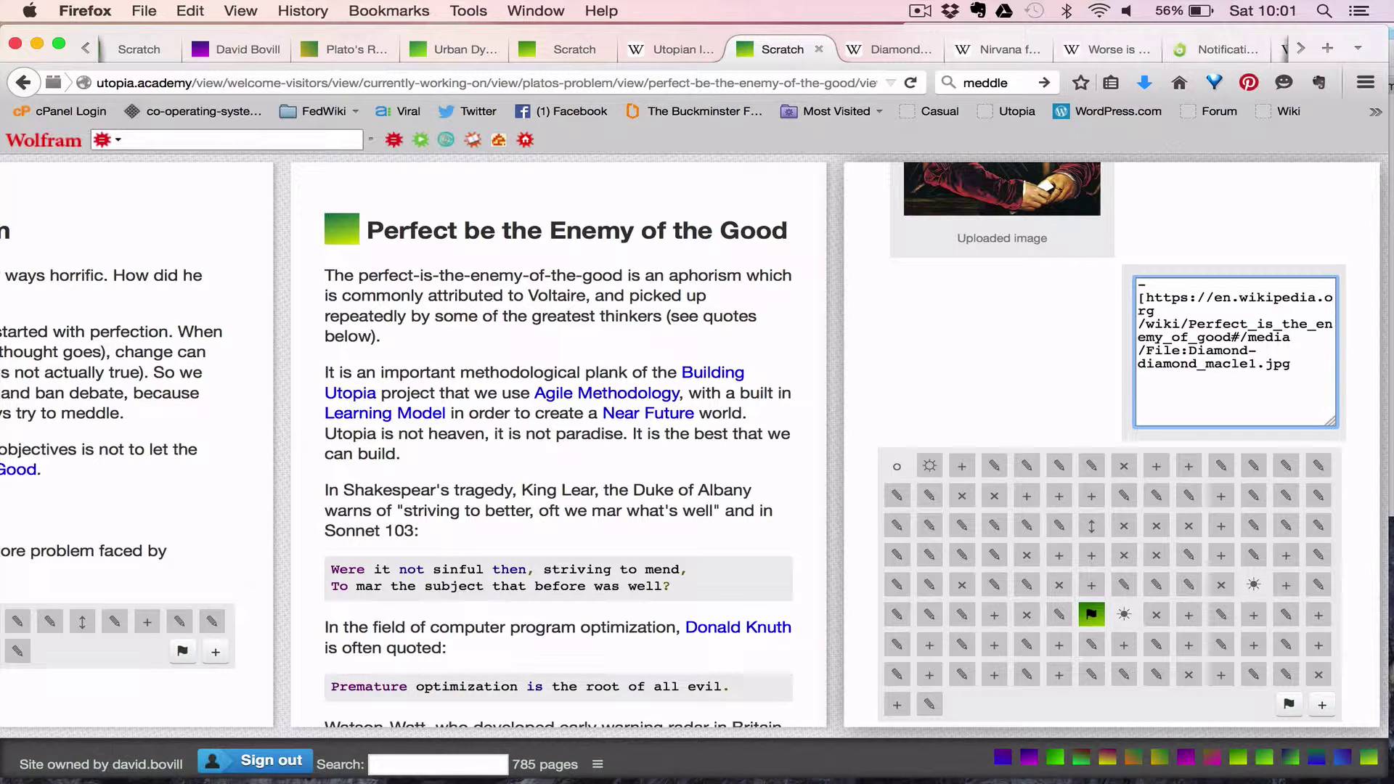
text(wikipedia])
key(Escape)
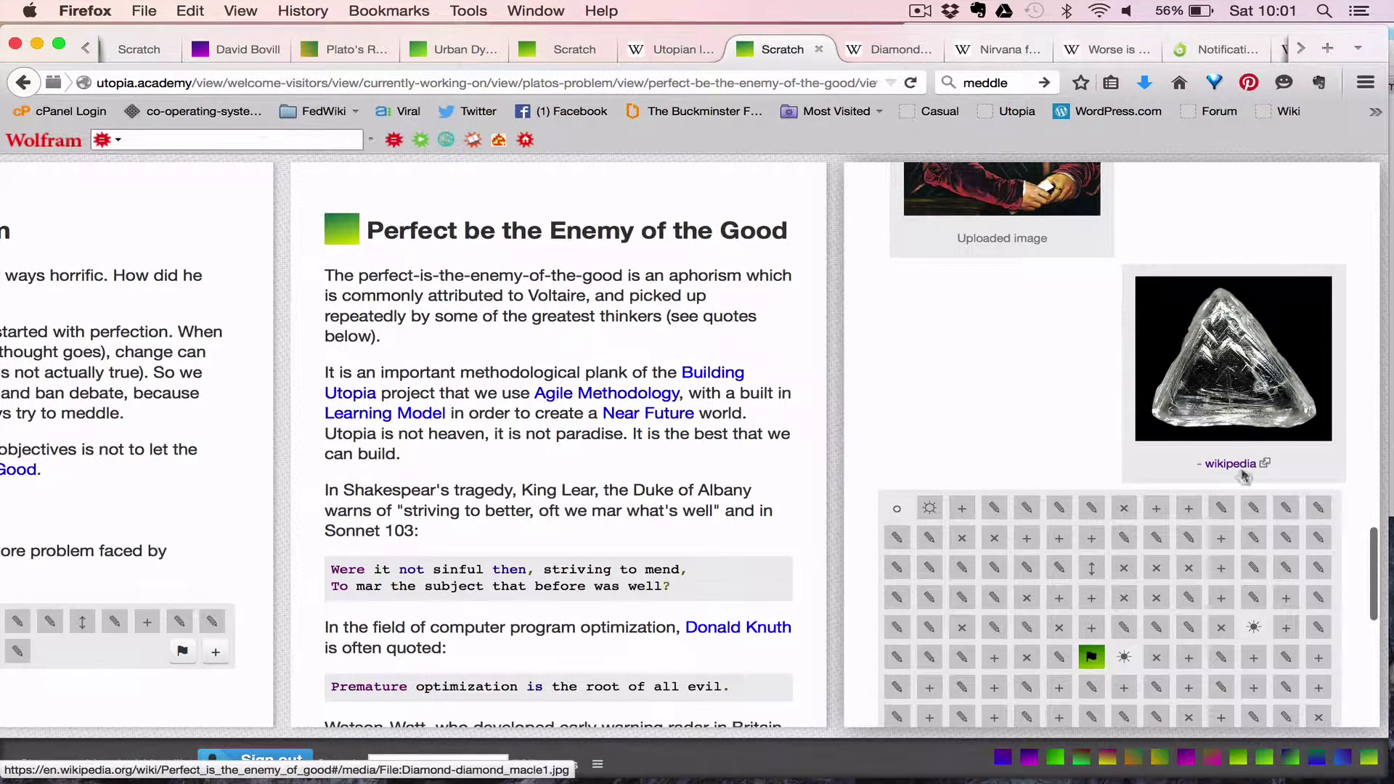
Copy Wikipedia's diamond description through "Confucius" into the Scratch image caption before the wikipedia link, adding a space before "Confucius"
click(899, 51)
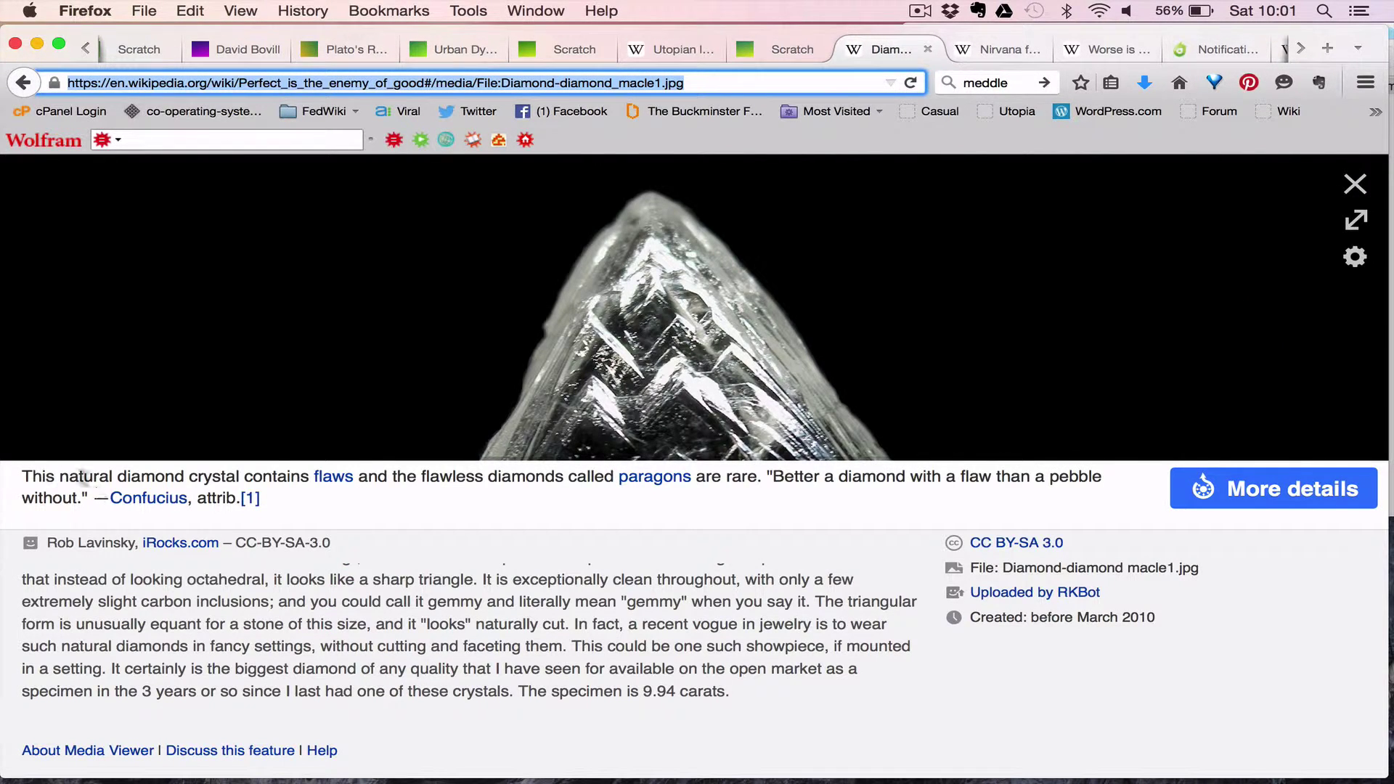
drag(23, 476, 188, 501)
key(super+c)
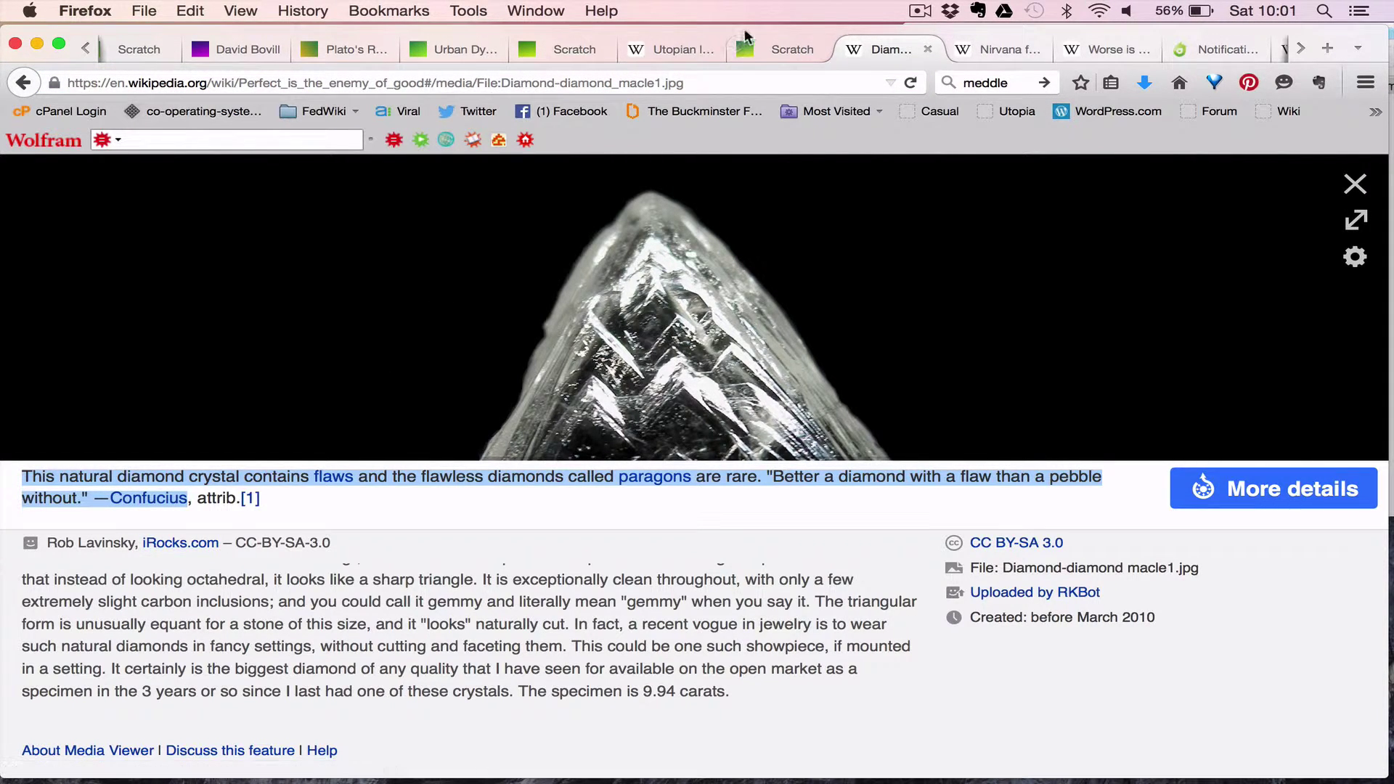
click(770, 48)
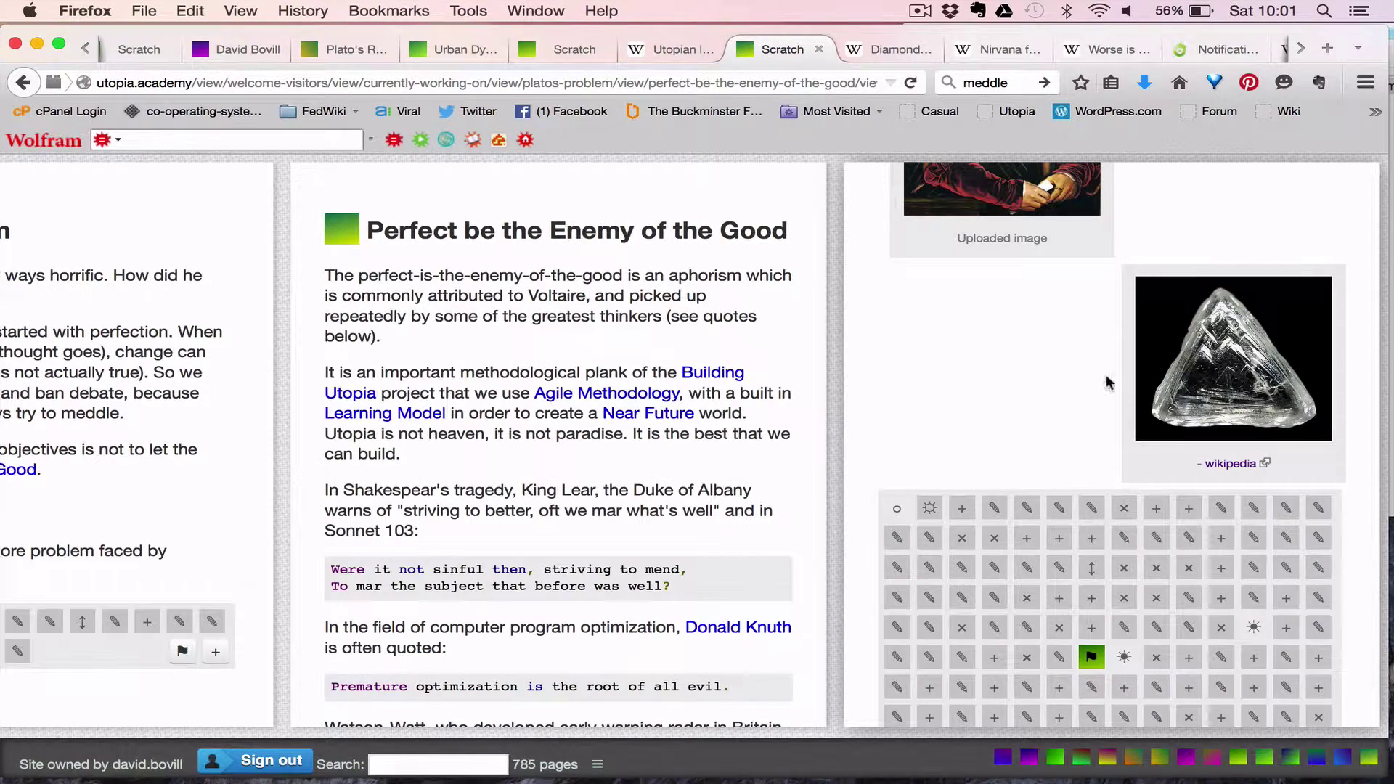
double_click(1166, 461)
key(super+v)
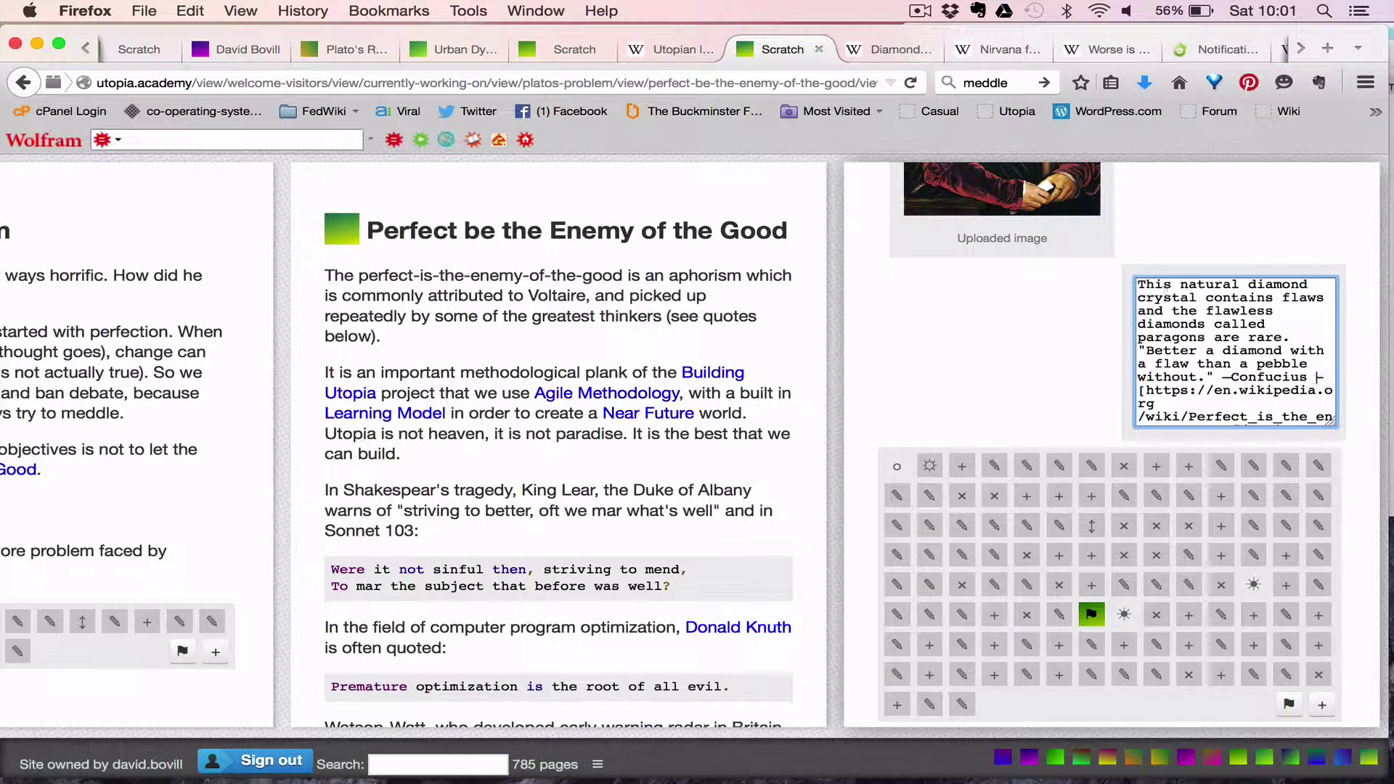
click(1232, 378)
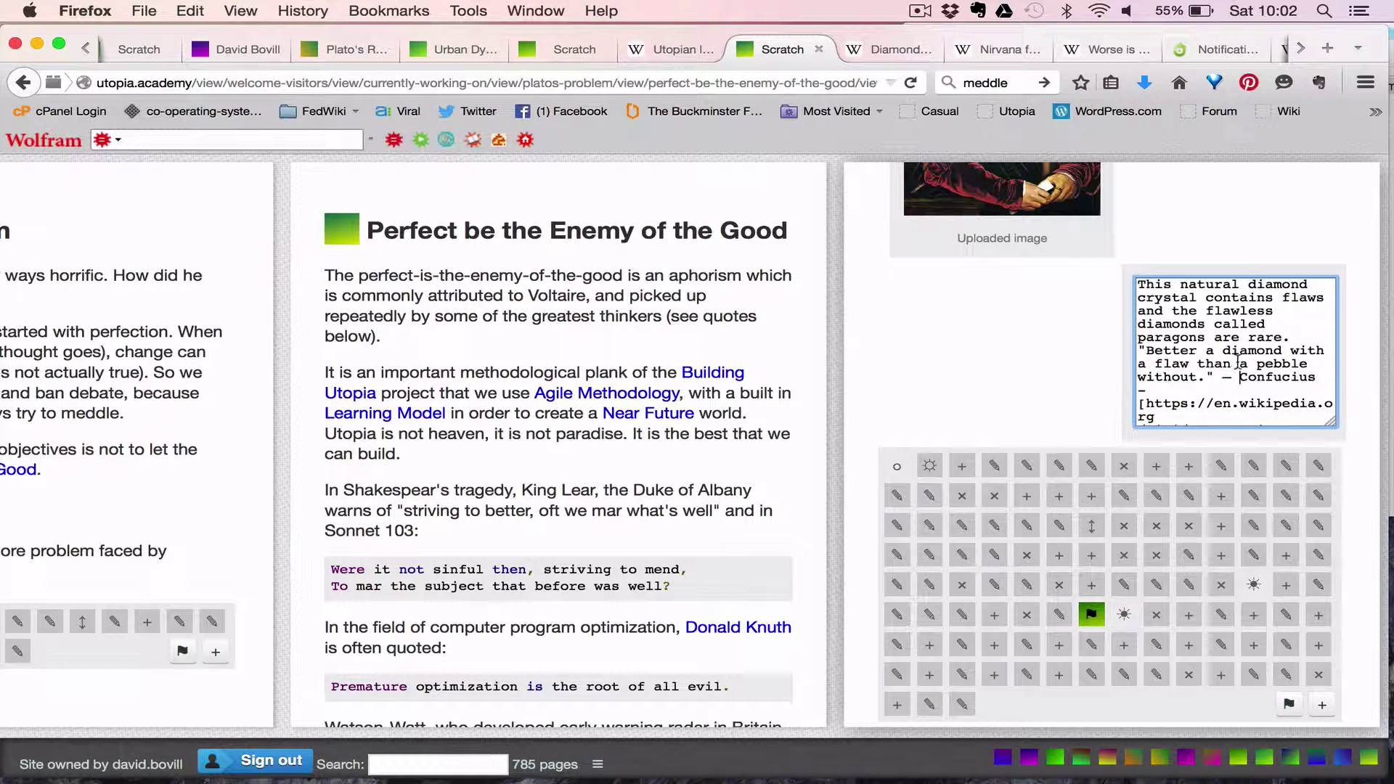
key(Escape)
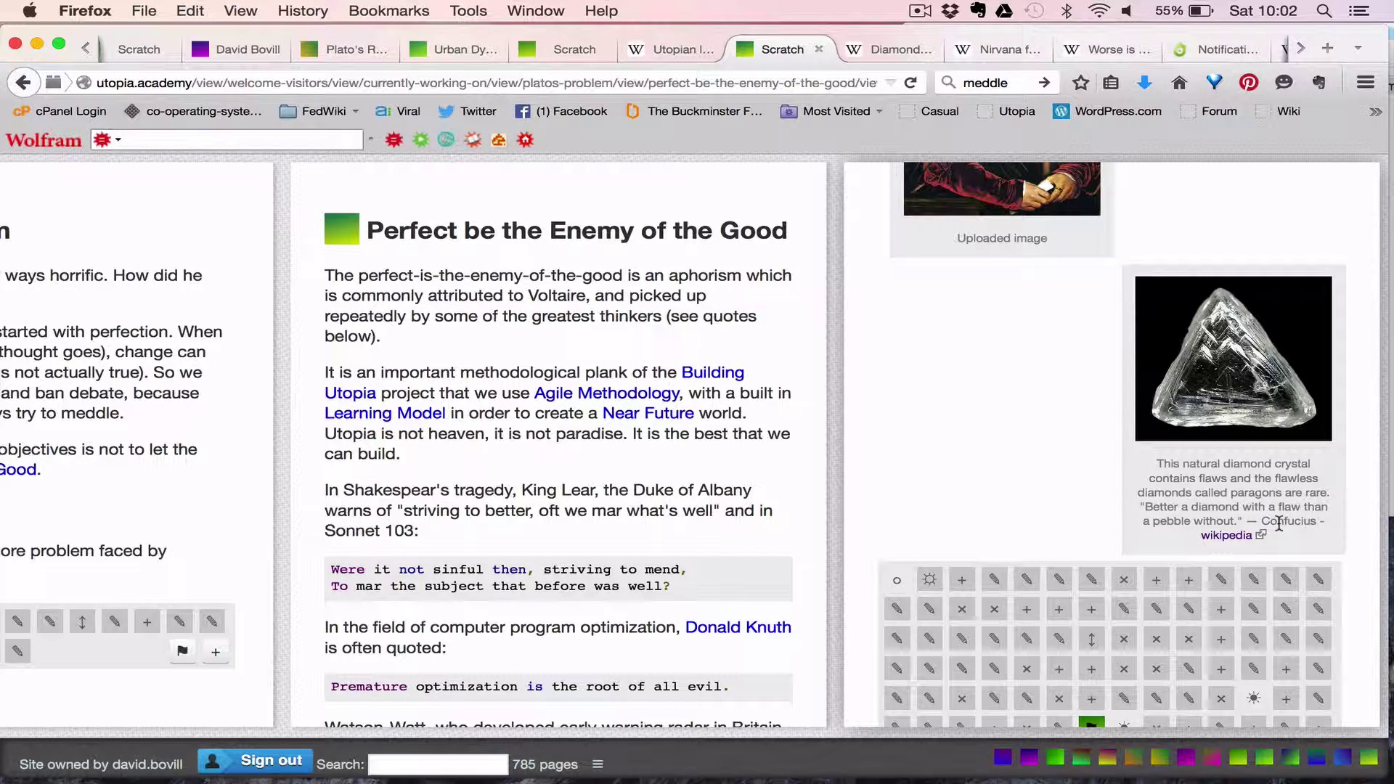
In the diamond image's caption, turn "Confucius" and capitalized "Paragon" into internal wiki links with double square brackets
double_click(1220, 494)
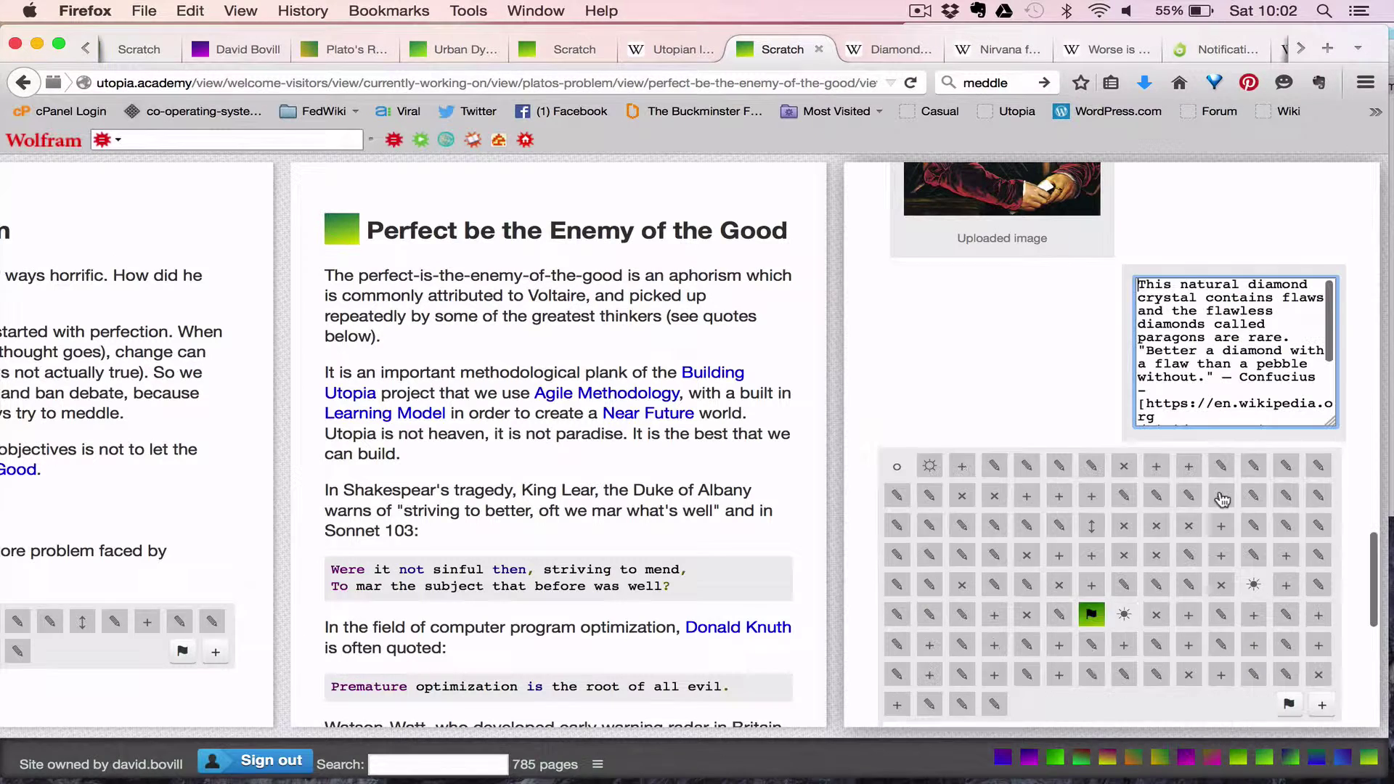
click(1239, 377)
text([[)
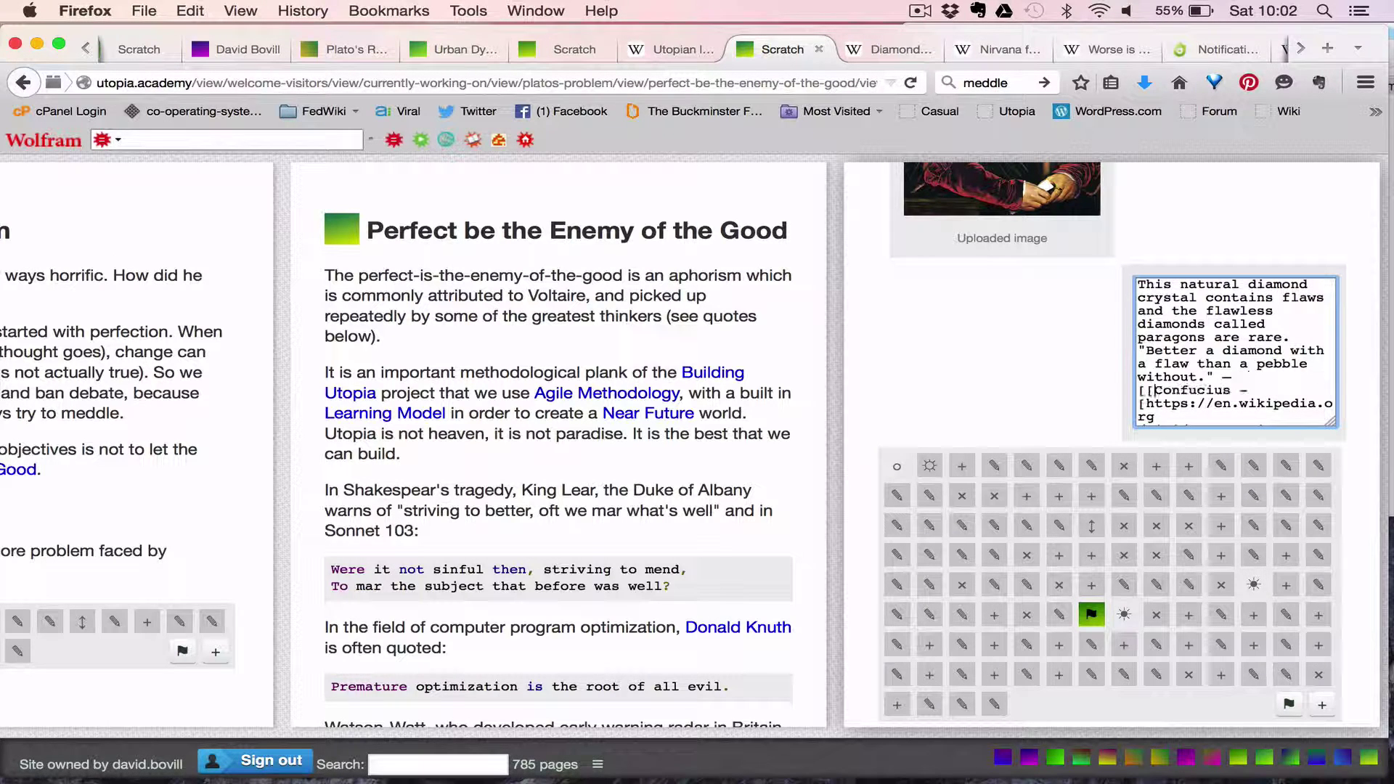
click(1229, 389)
text(]])
text([P)
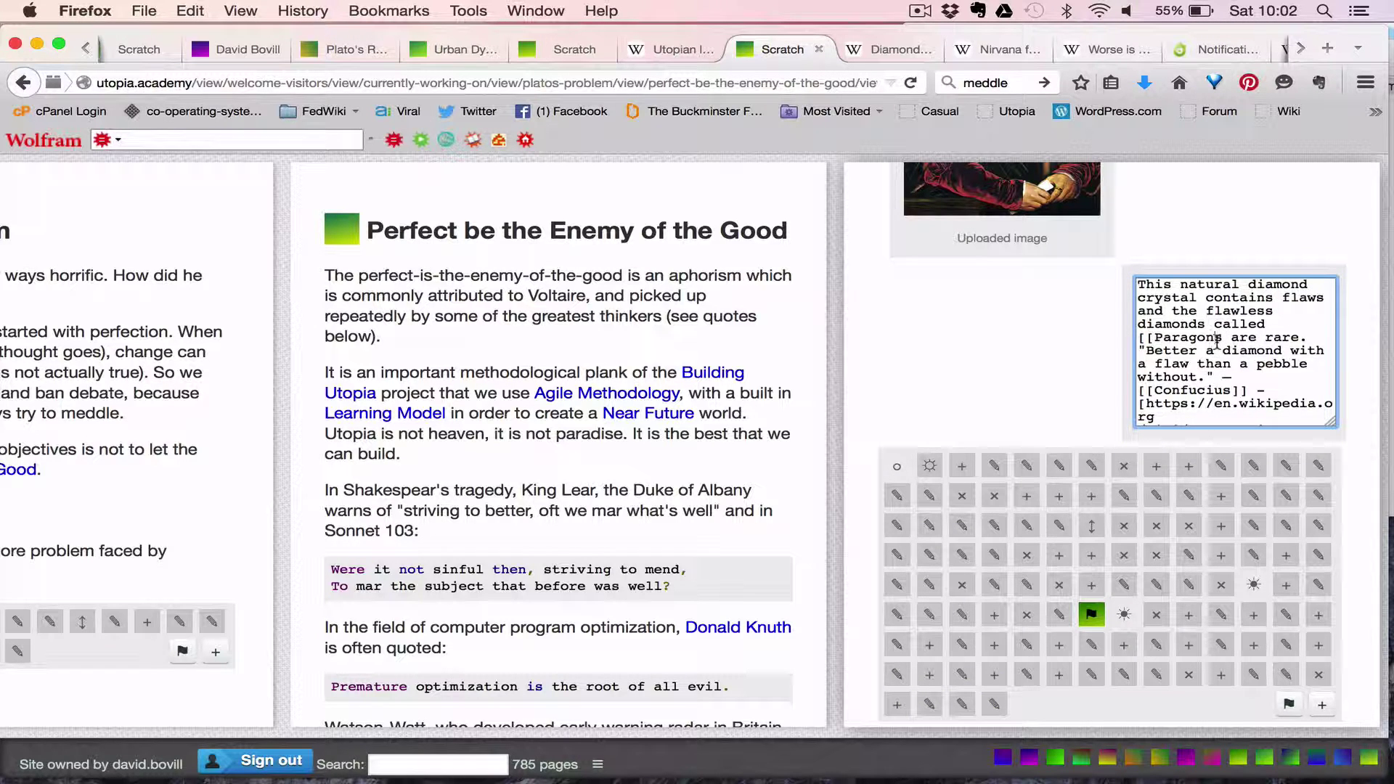
text(]])
key(Escape)
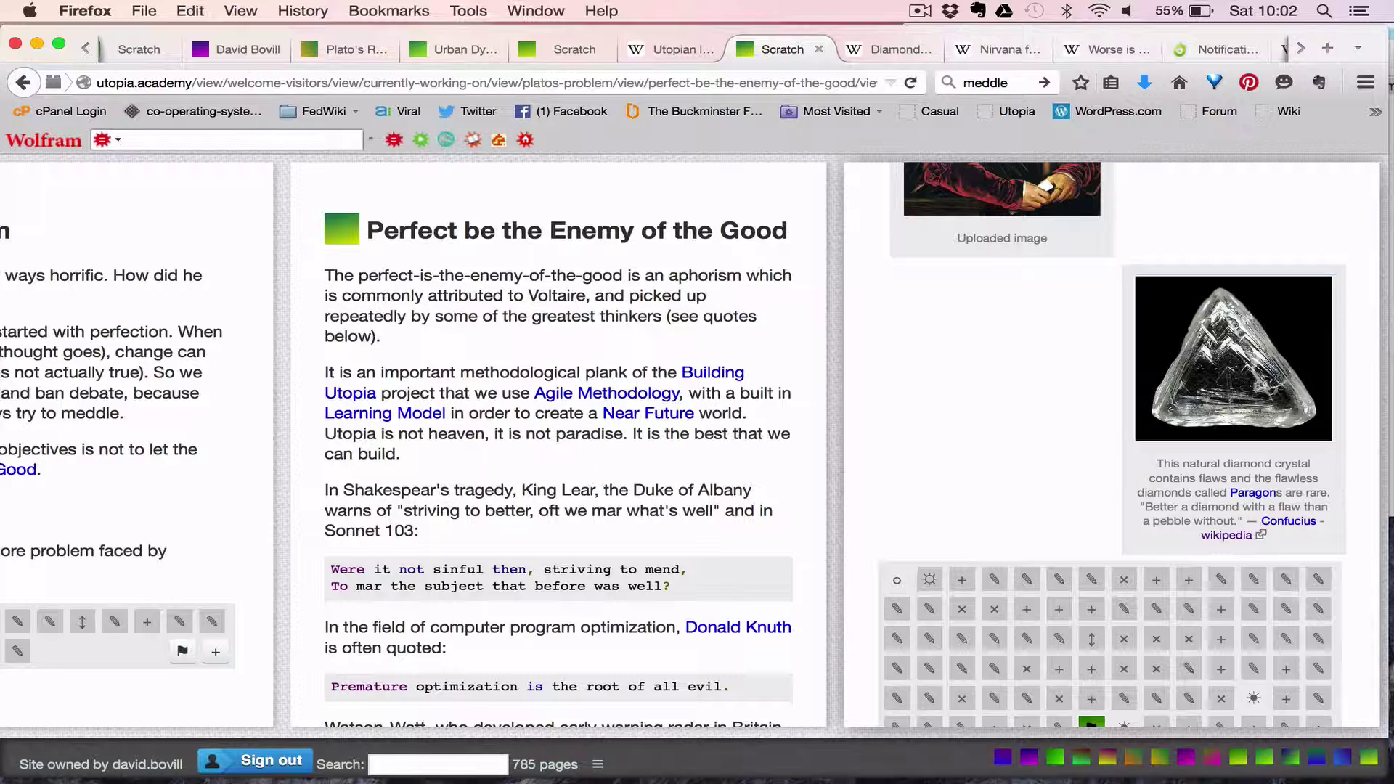
Move the captioned diamond image from Scratch to "Perfect be the Enemy of the Good", before the "important methodological plank" paragraph
drag(1236, 376, 693, 609)
scroll(708, 377, down, 3)
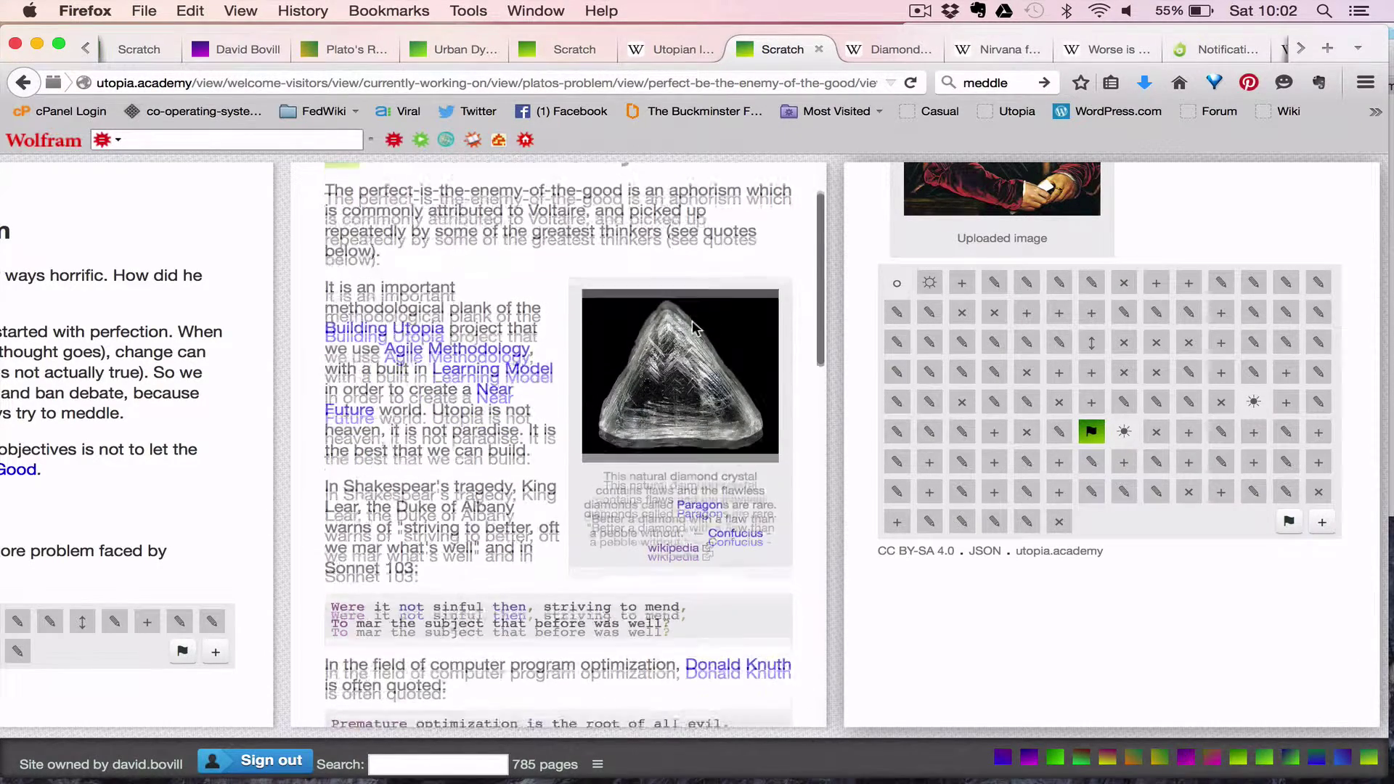
scroll(693, 327, up, 3)
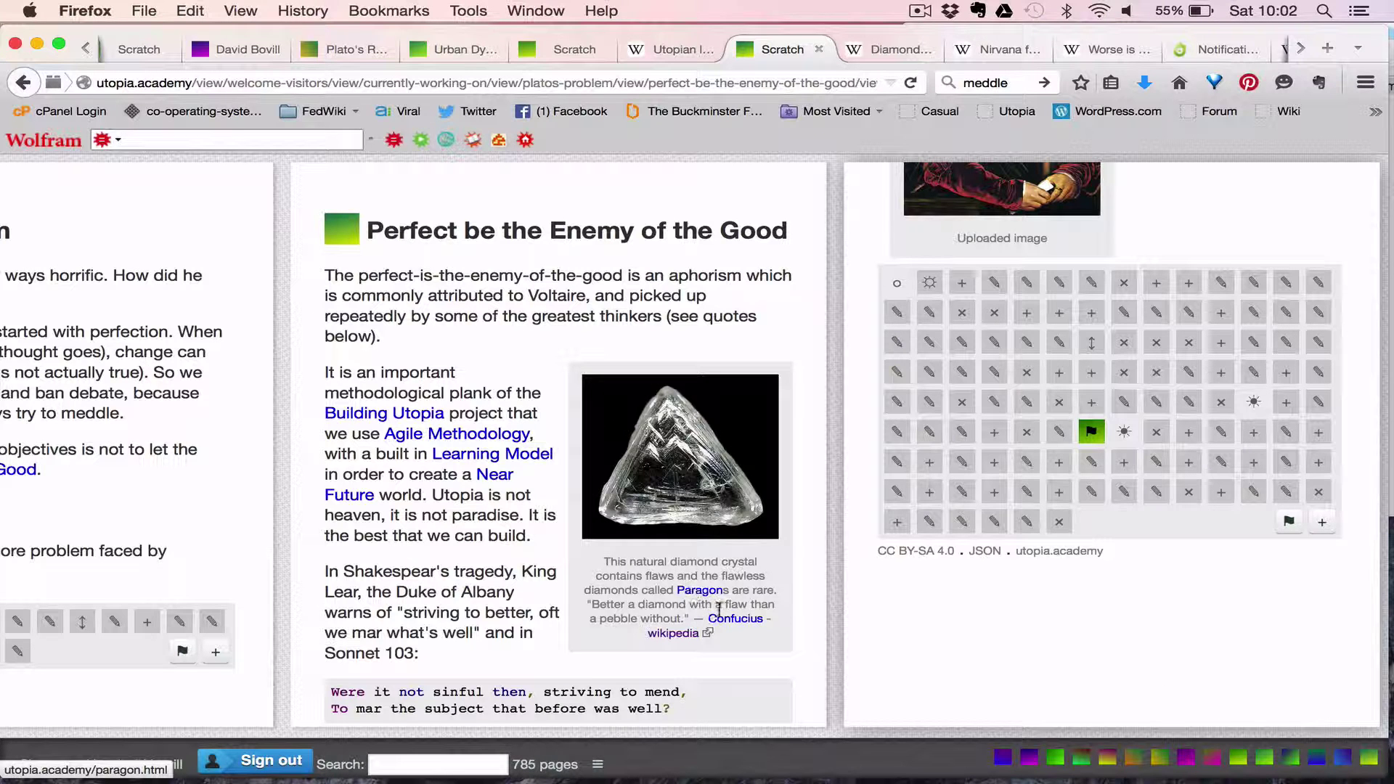
Follow the Confucius and Paragon links in the diamond image's caption to check their wiki pages
click(740, 621)
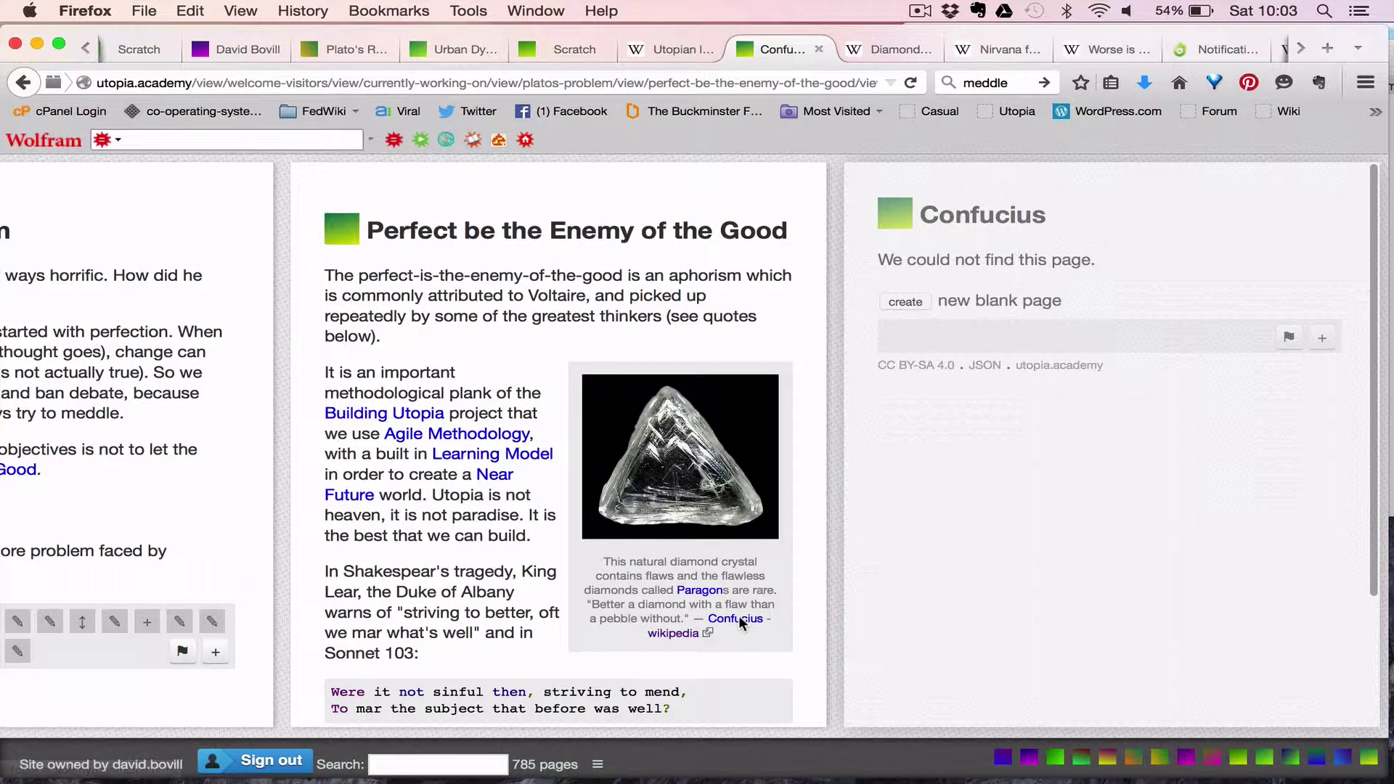
click(709, 591)
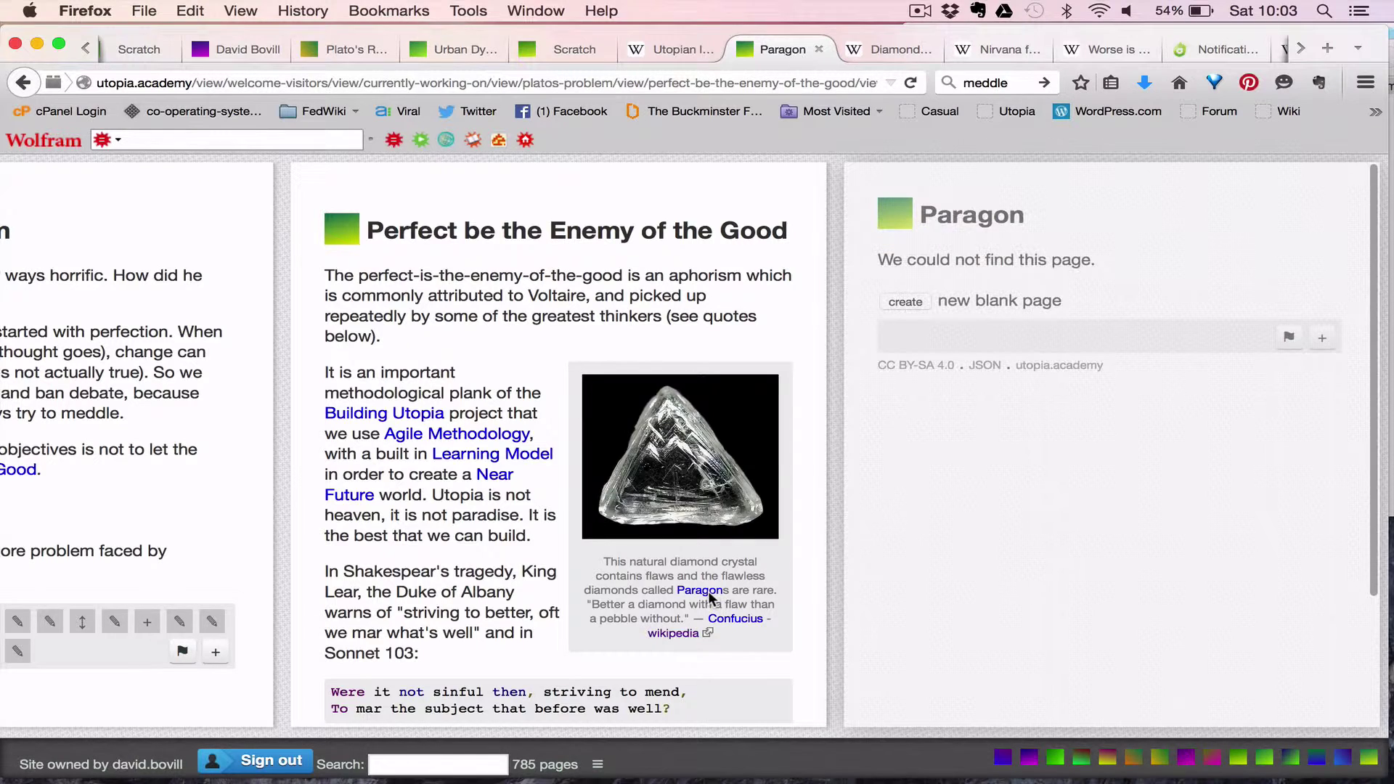